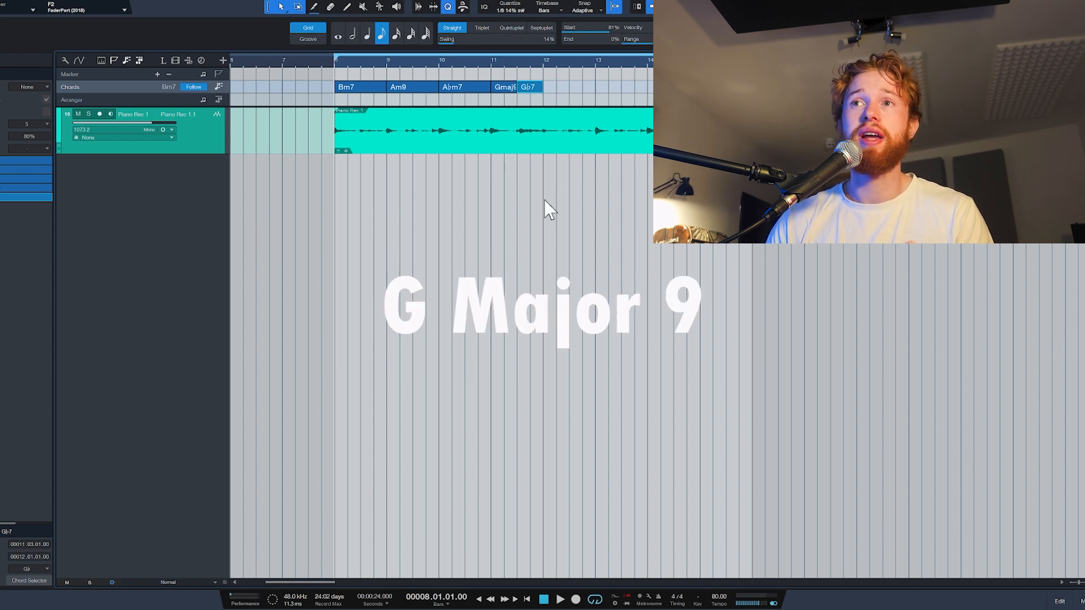
# Set the Needlepoint plugin's recording age to 21% and its compression type to Bratwurst
pyautogui.click(491, 70)
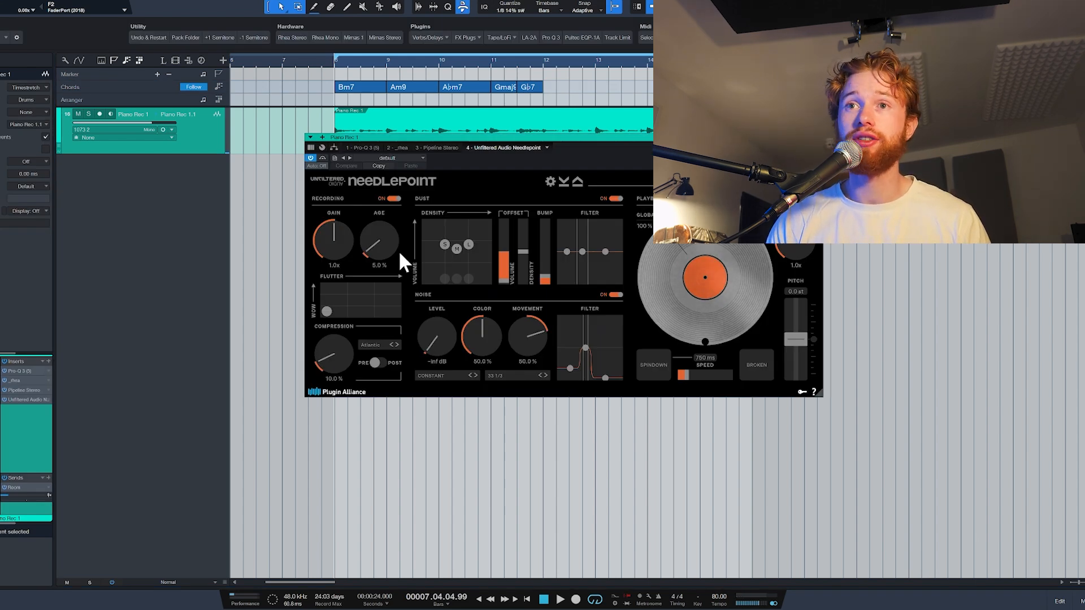
pyautogui.moveTo(400, 254)
pyautogui.mouseDown()
pyautogui.moveTo(389, 229)
pyautogui.moveTo(388, 245)
pyautogui.mouseUp()
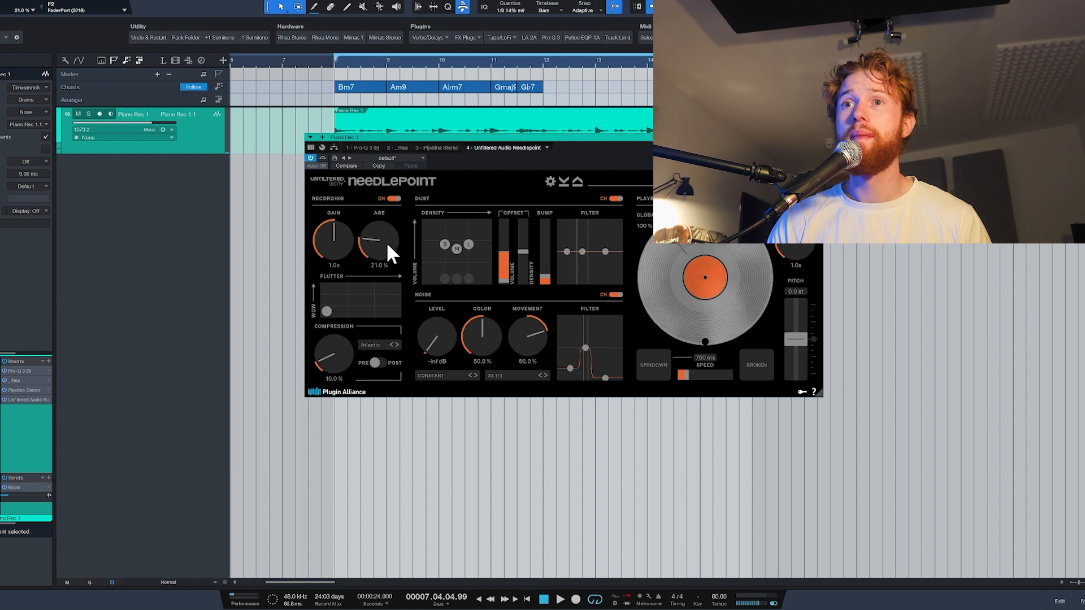
pyautogui.click(365, 344)
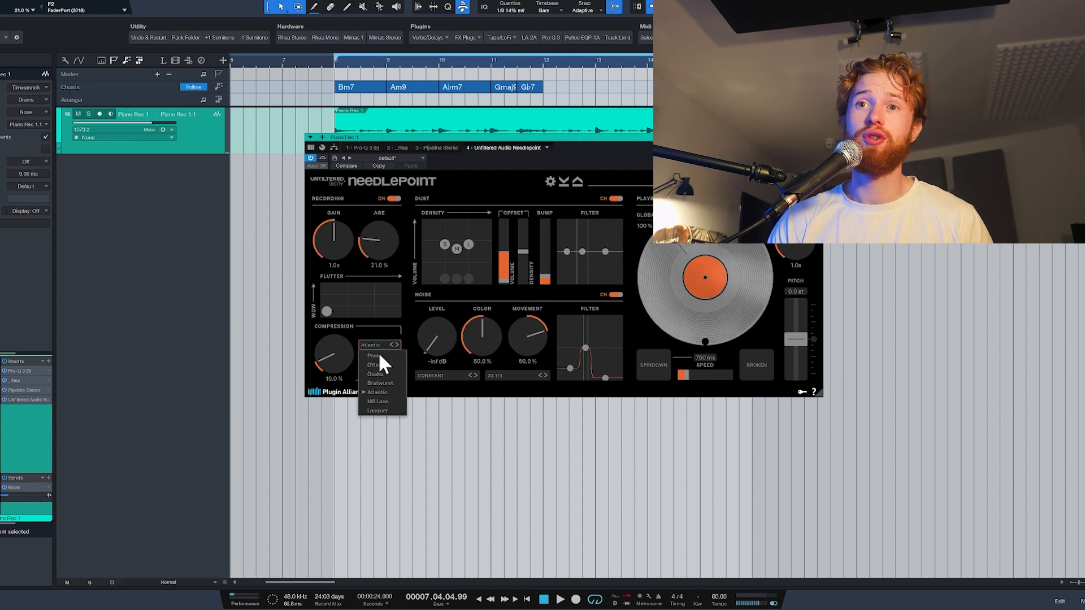
pyautogui.click(396, 390)
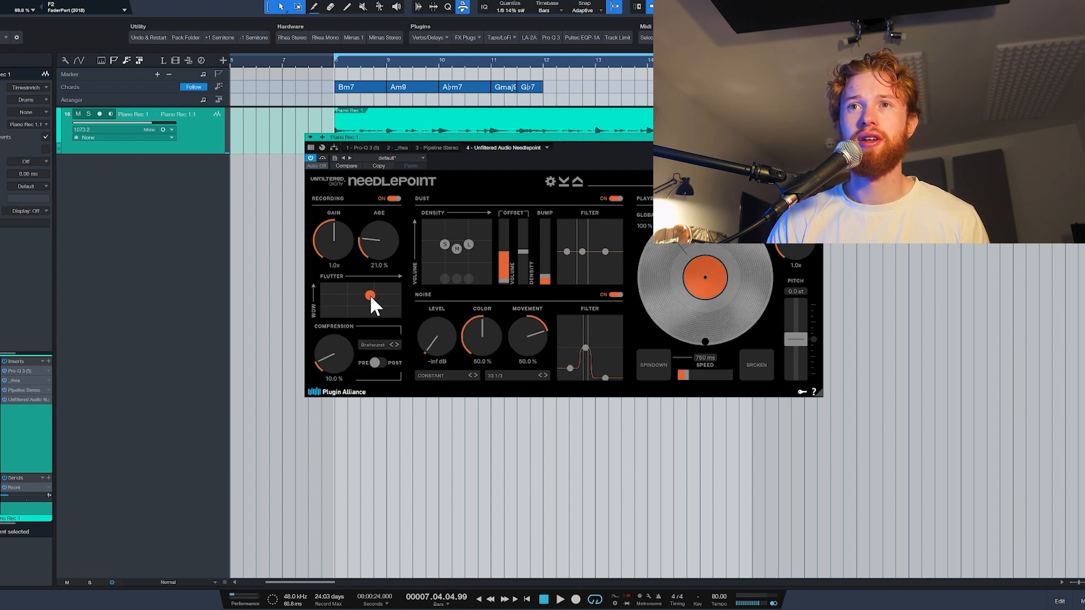
# Fine-tune Needlepoint during playback with slight wow and flutter, an age of 15.4%, and a little noise
pyautogui.press('space')
pyautogui.moveTo(371, 297); pyautogui.dragTo(349, 305)
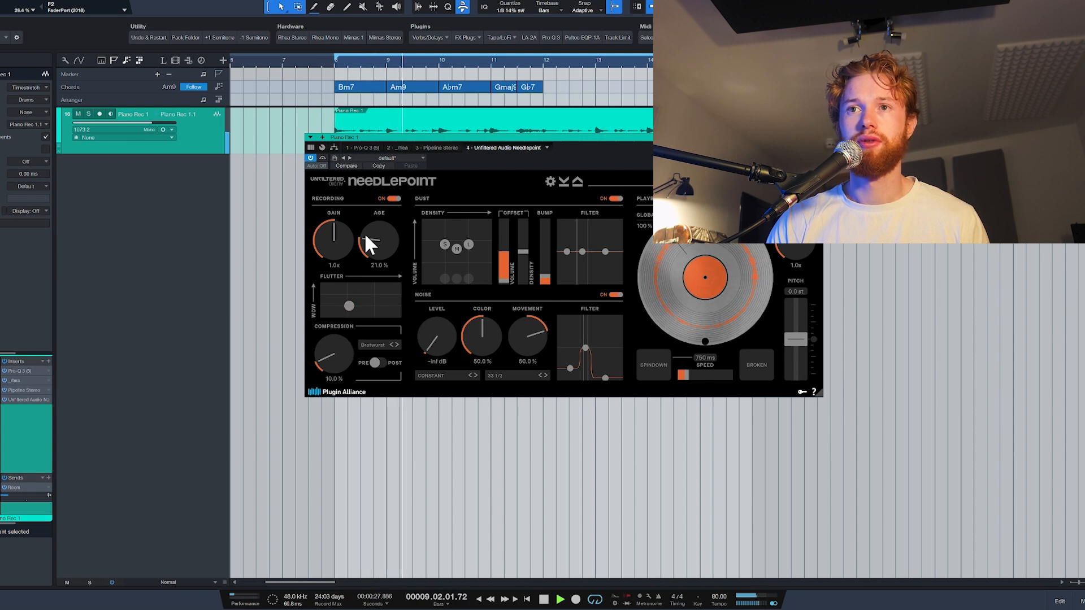
pyautogui.moveTo(364, 232); pyautogui.dragTo(368, 242)
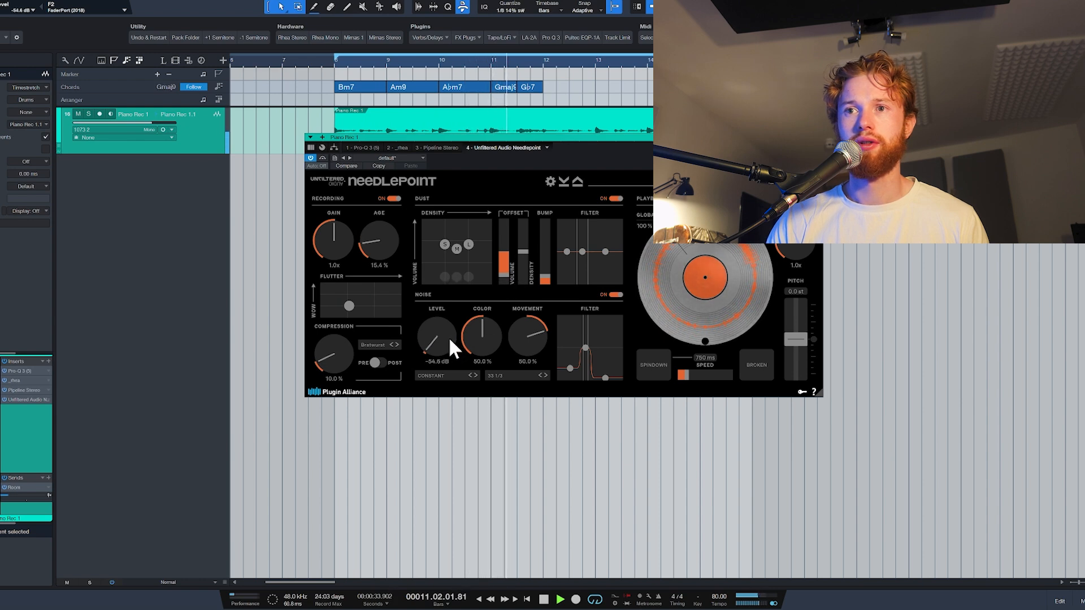
pyautogui.moveTo(449, 336); pyautogui.dragTo(447, 332)
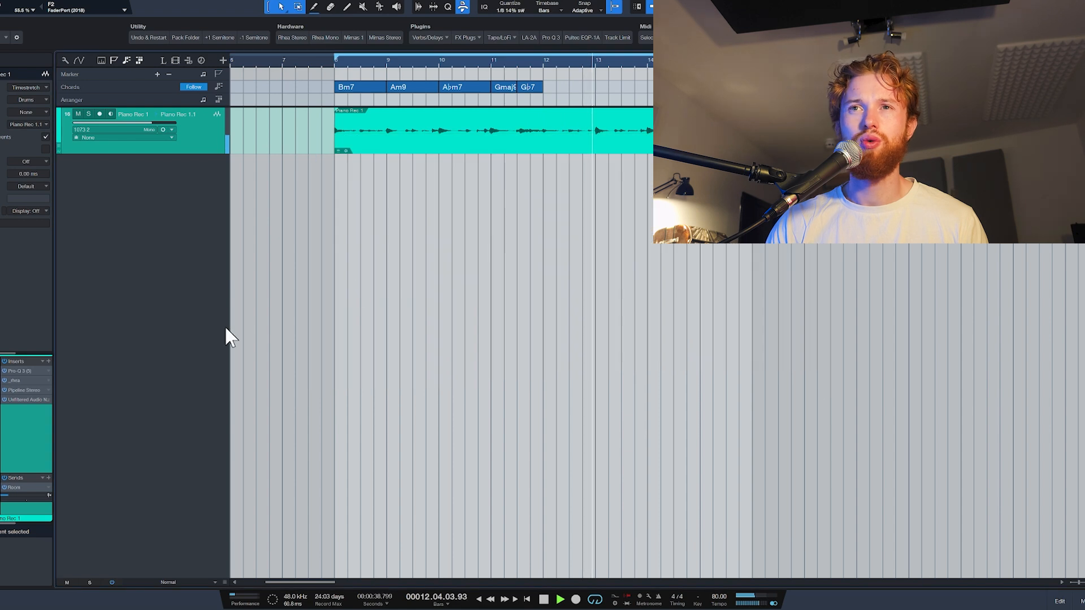
pyautogui.press('space')
# Lower the Piano Rec 1 track's volume to about -3.1 dB while listening
pyautogui.press('space')
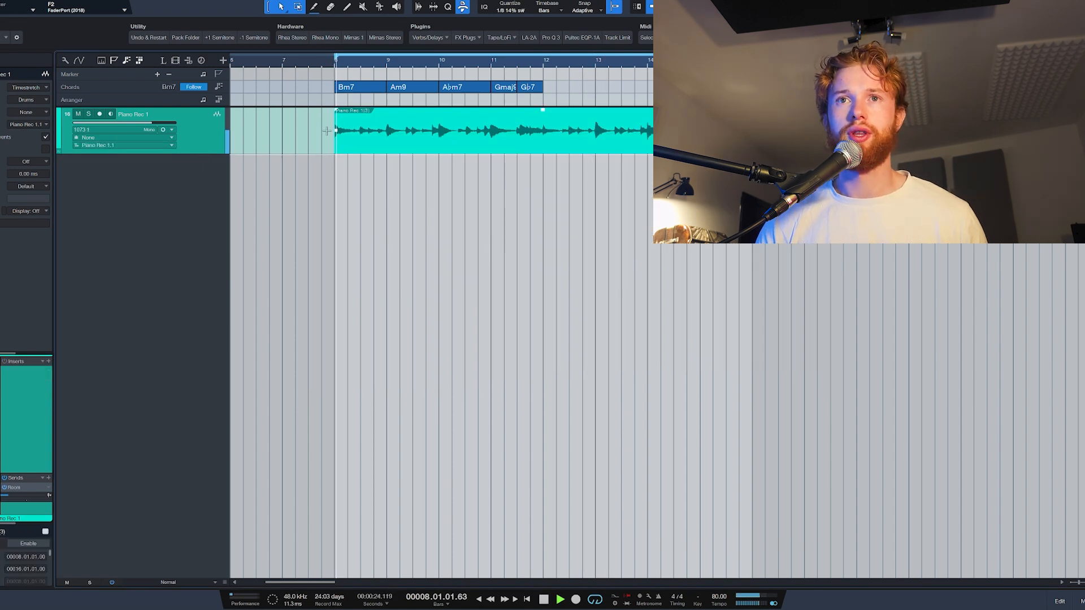
pyautogui.moveTo(151, 122); pyautogui.dragTo(145, 124)
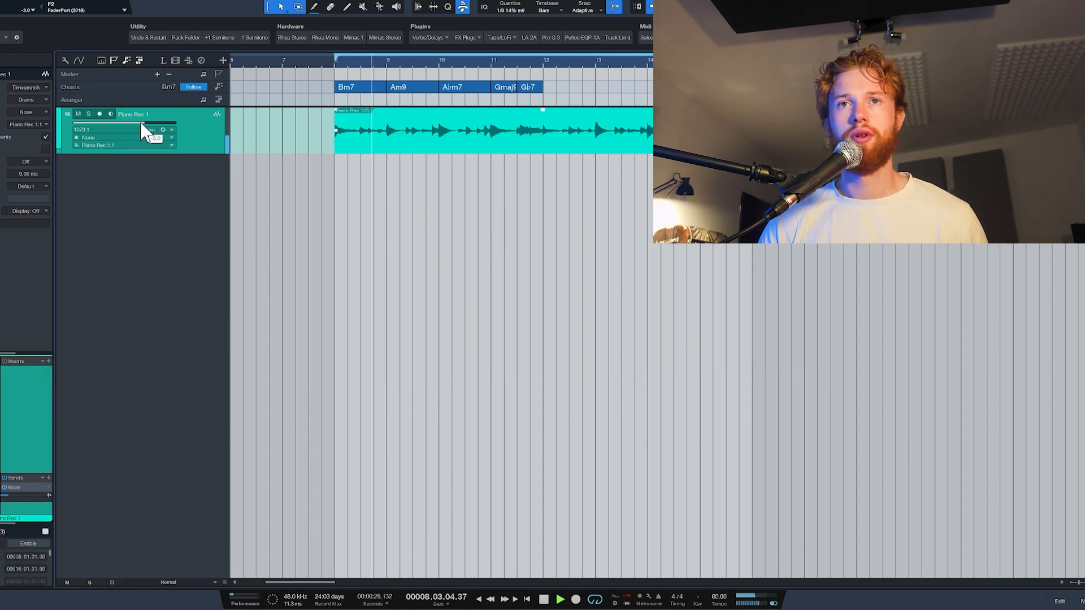
pyautogui.press('space')
# Insert Pro-Q 3 on Piano Rec 1 and shape it with a low cut, a high-shelf cut and a band around 5313 Hz
pyautogui.click(48, 361)
pyautogui.write('q 3')
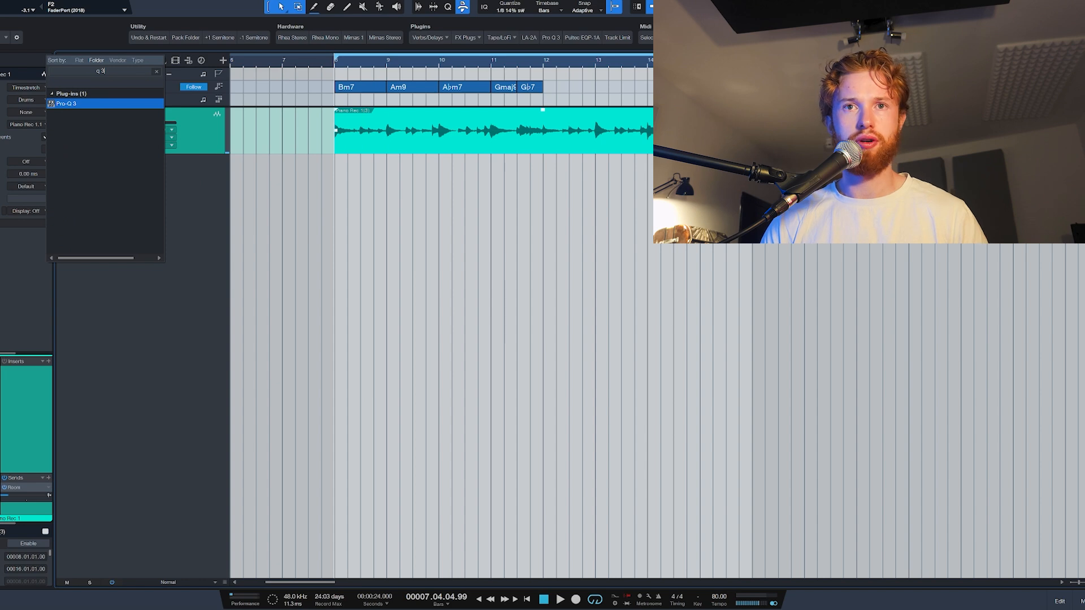
pyautogui.press('Return')
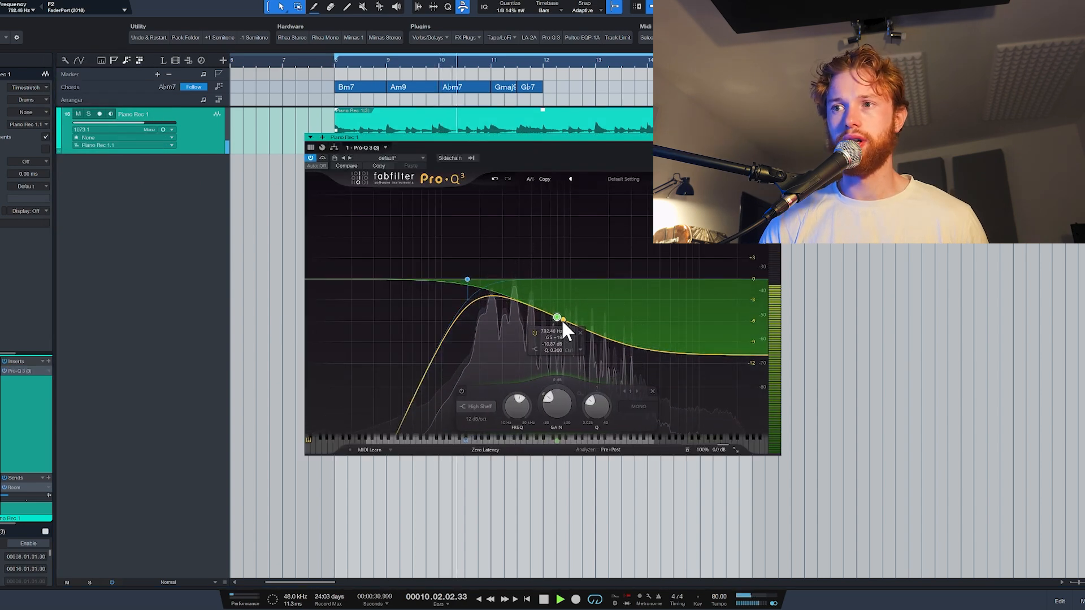
pyautogui.click(741, 370)
pyautogui.moveTo(743, 369); pyautogui.dragTo(664, 320)
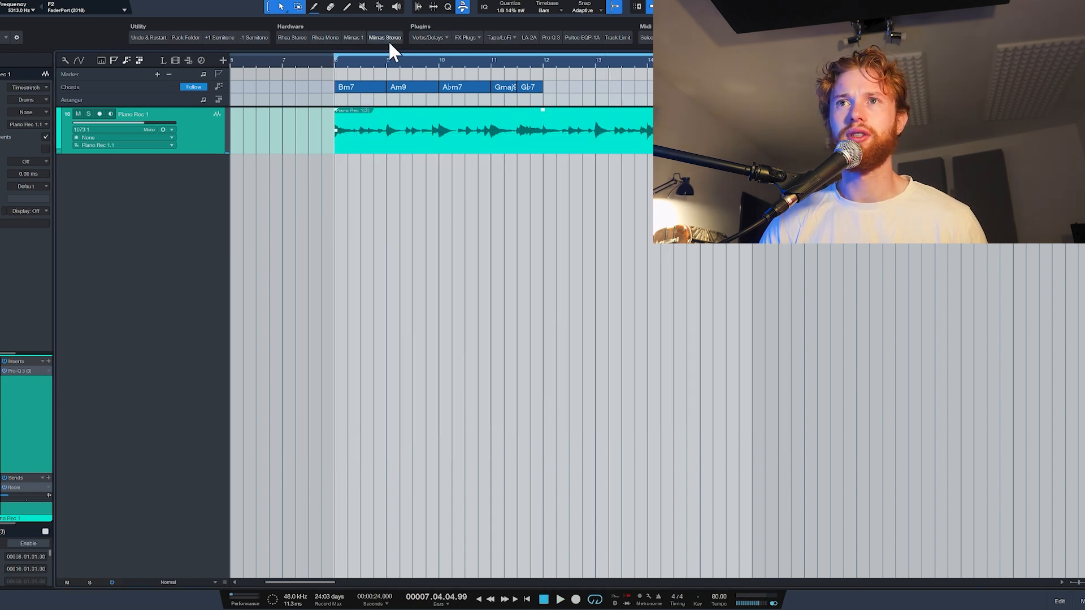
# Insert the Seventh Heaven reverb on Piano Rec 1 and move it ahead of the Pro-Q 3 equalizer
pyautogui.click(436, 39)
pyautogui.click(456, 55)
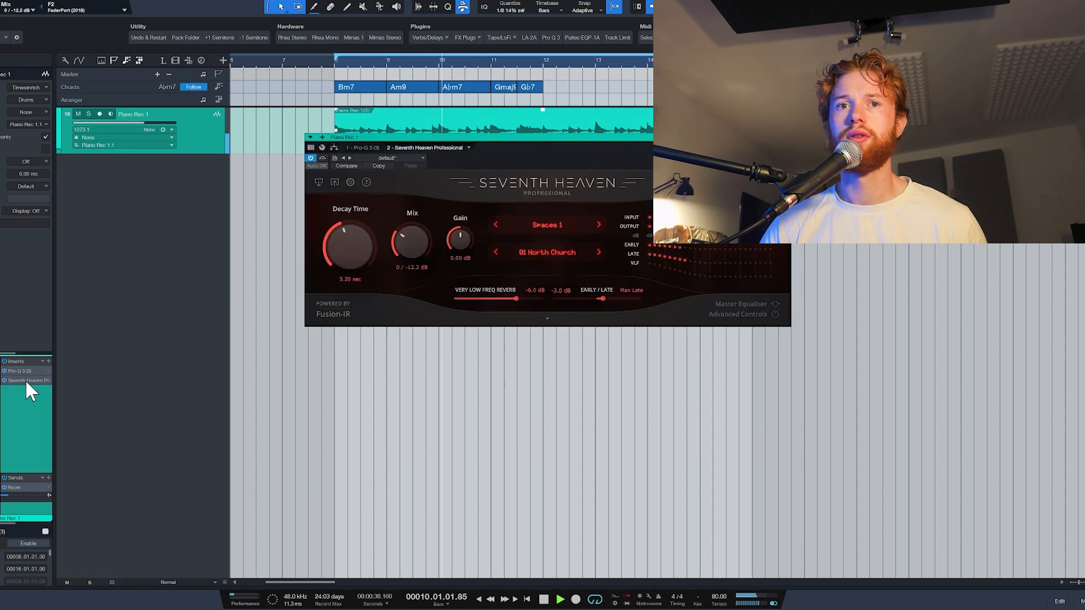
pyautogui.moveTo(26, 381); pyautogui.dragTo(27, 370)
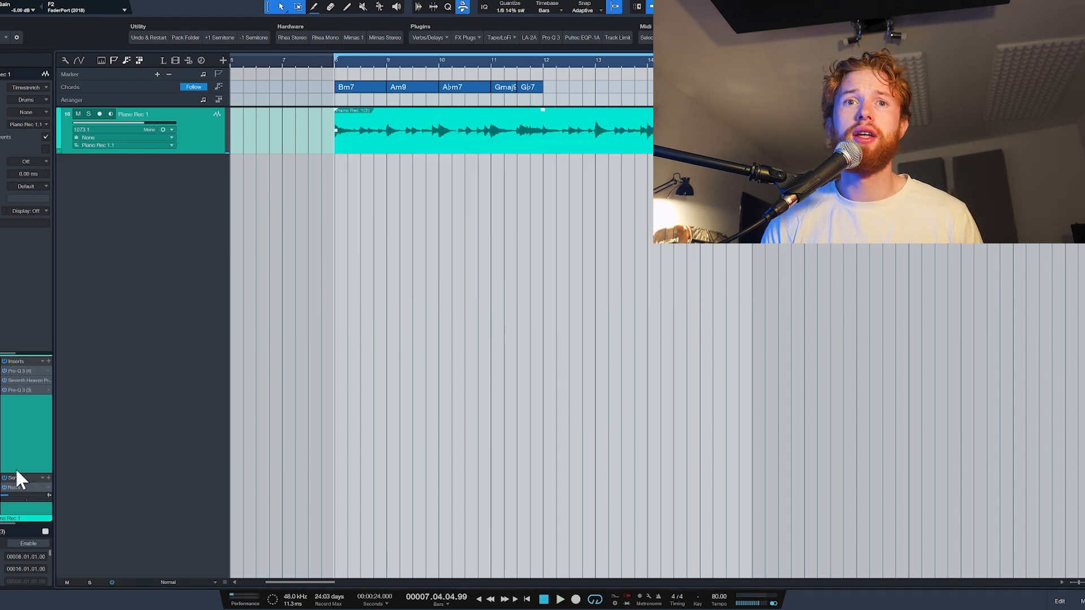
# Review the cuts in the first Pro-Q 3 and the Seventh Heaven settings on Piano Rec 1
pyautogui.click(19, 371)
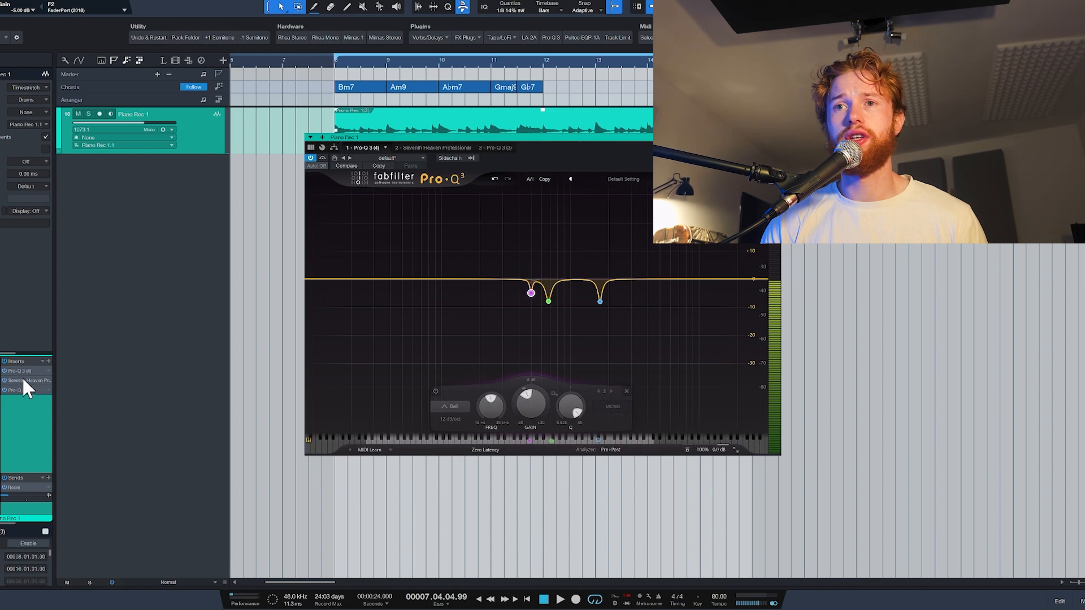
pyautogui.doubleClick(29, 380)
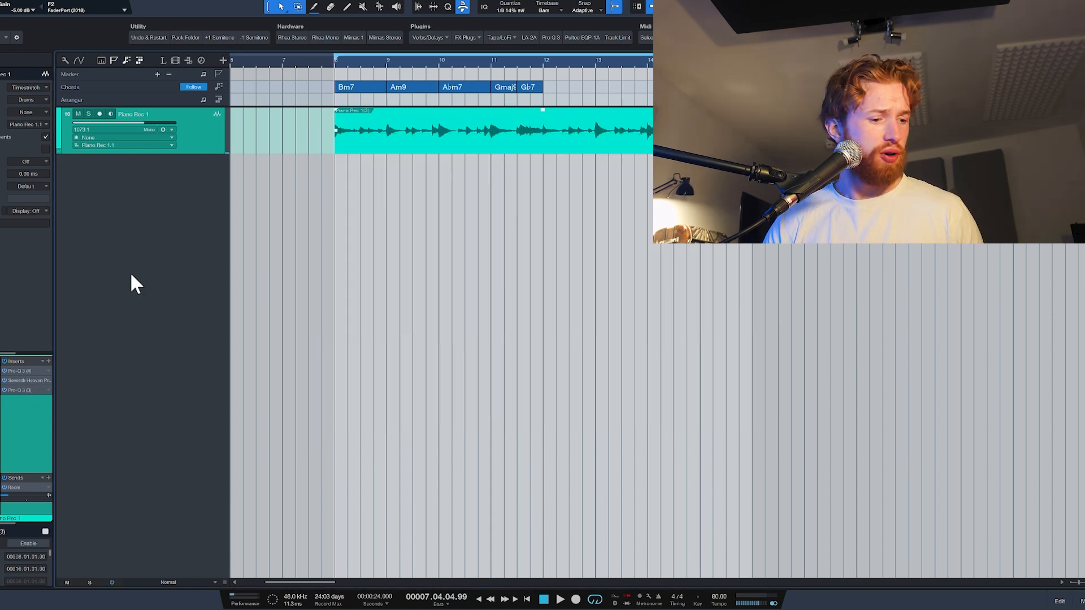
# Add the Prophet 6 track preset and record its MIDI chord part starting at bar 8
pyautogui.press('F5')
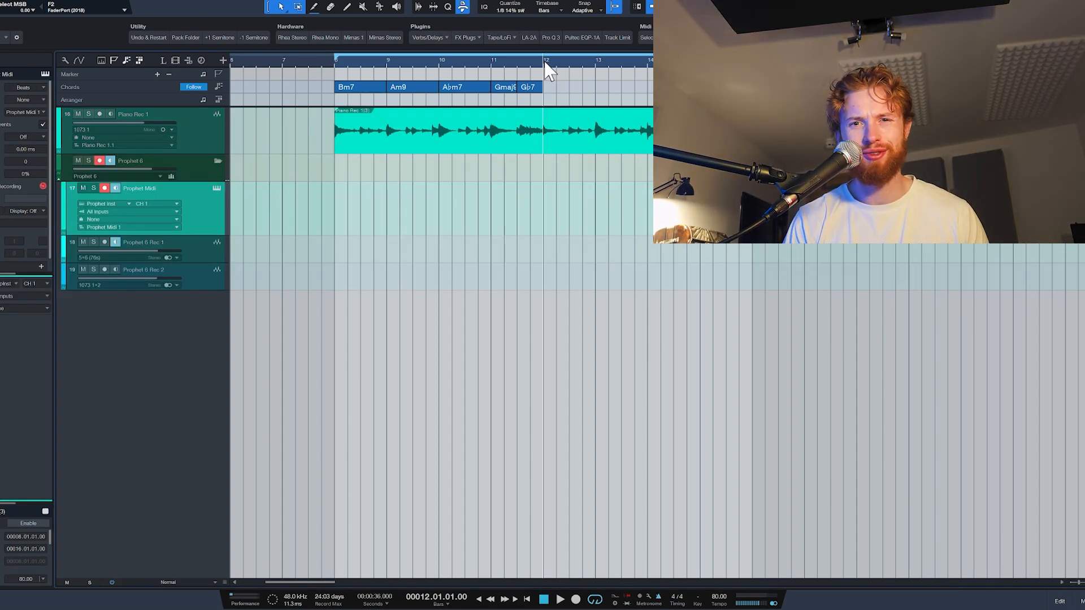
pyautogui.click(336, 68)
pyautogui.press('KP_Multiply')
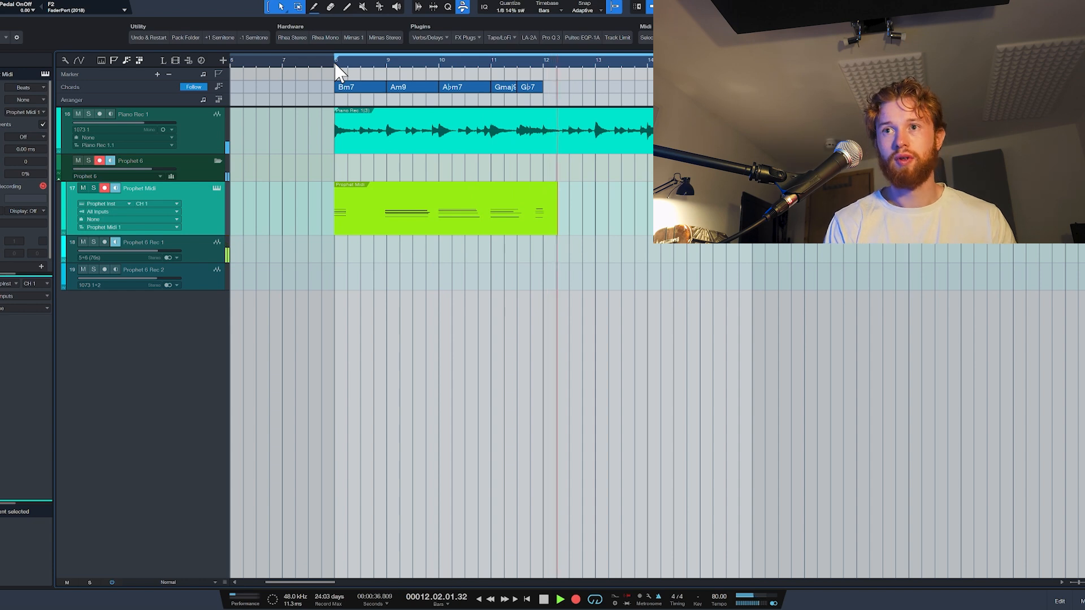
pyautogui.press('space')
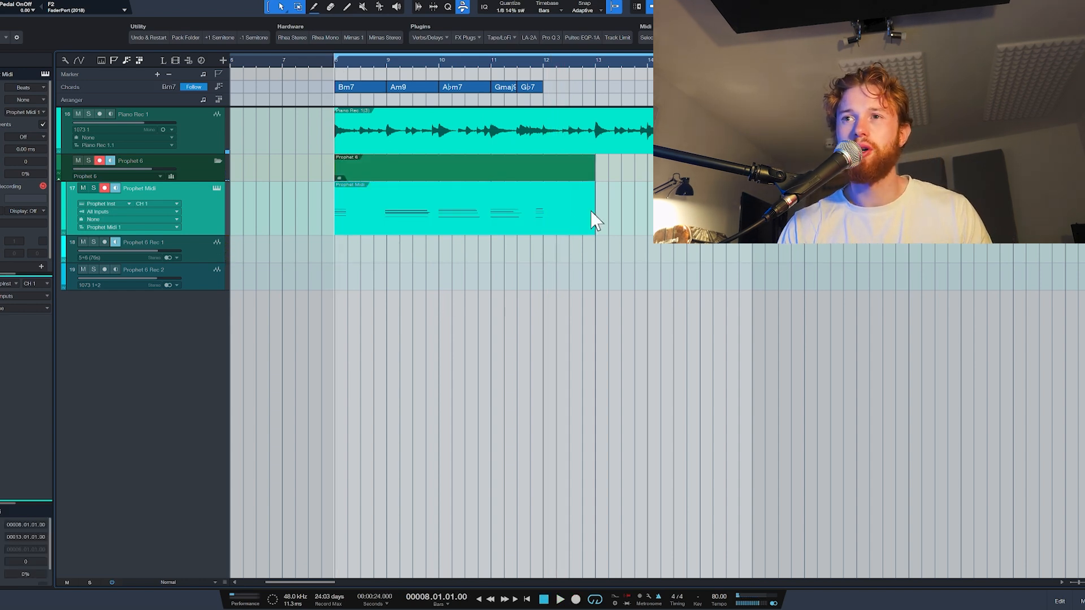
# Trim the Prophet MIDI clip to end at bar 12 and record the continuation up to bar 16
pyautogui.moveTo(594, 220); pyautogui.dragTo(543, 221)
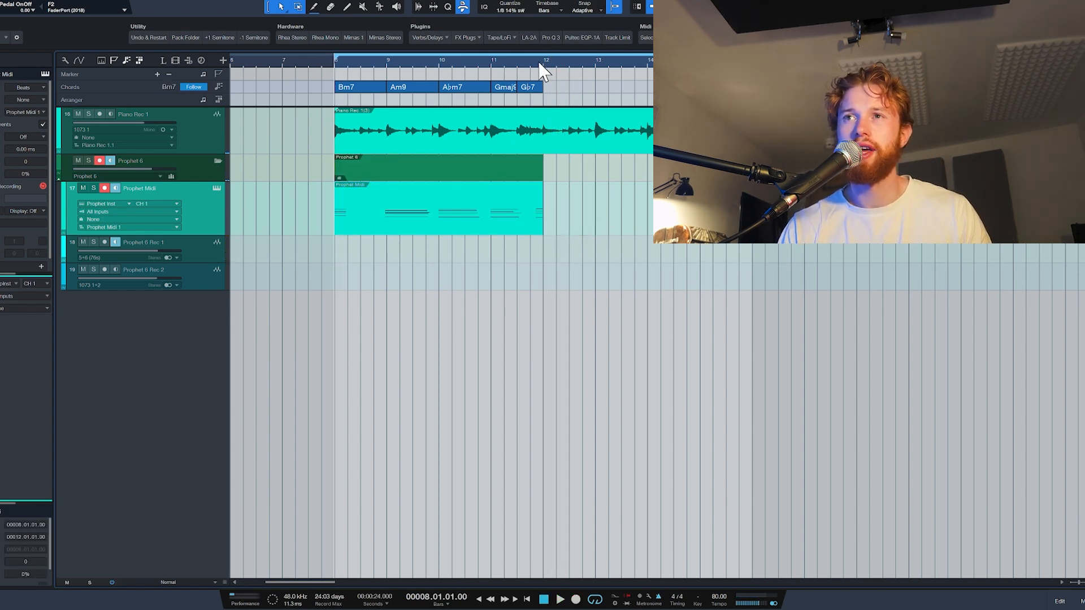
pyautogui.click(538, 63)
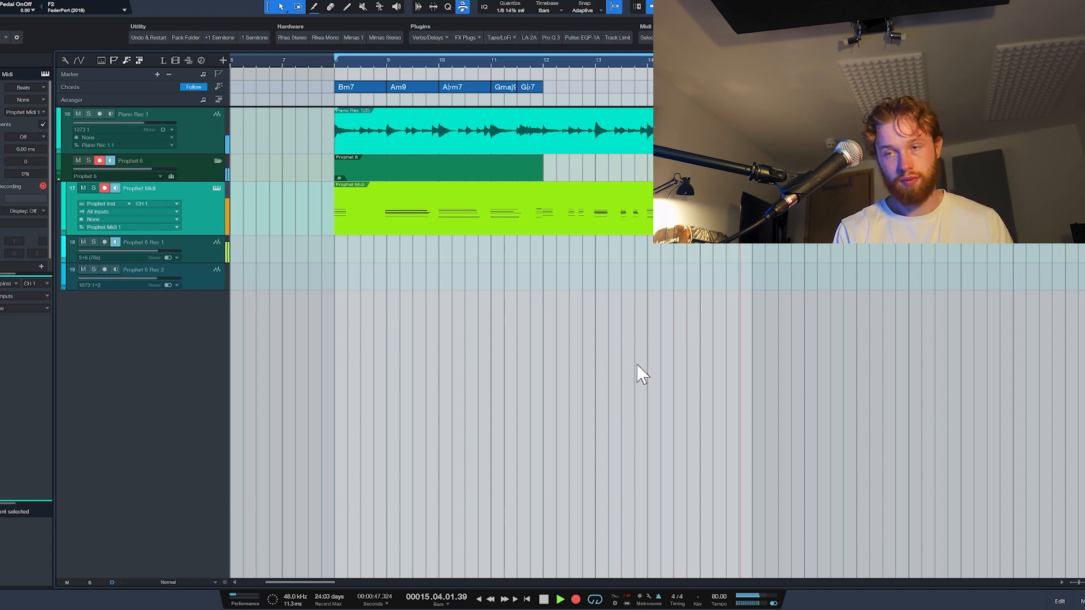
pyautogui.press('space')
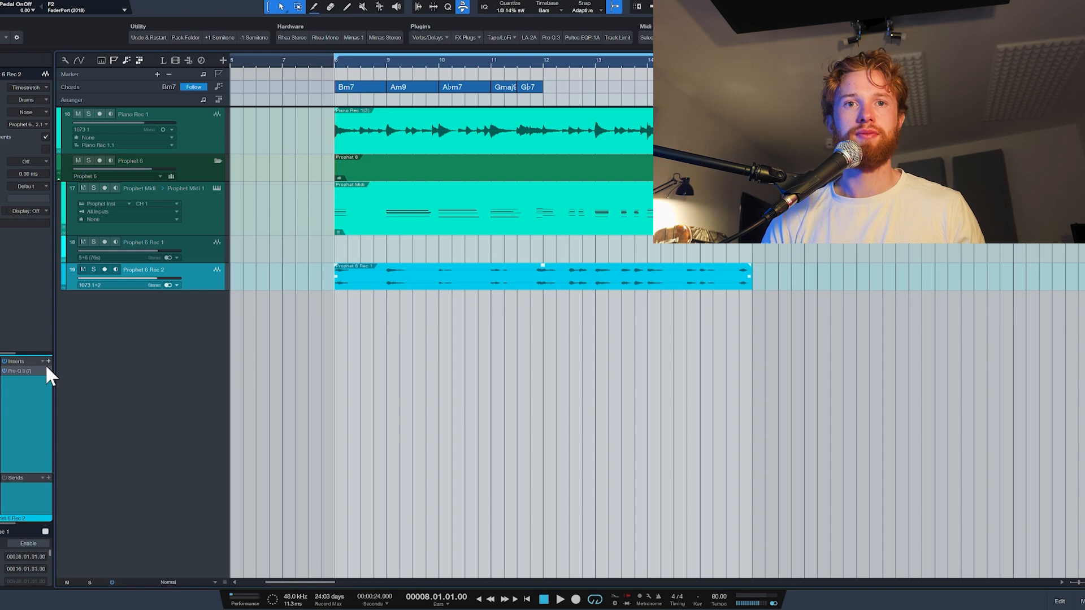
# Insert TAL-Chorus-LX on the Prophet 6 Rec 2 track and audition the chorus
pyautogui.click(48, 362)
pyautogui.write('tal')
pyautogui.press('Return')
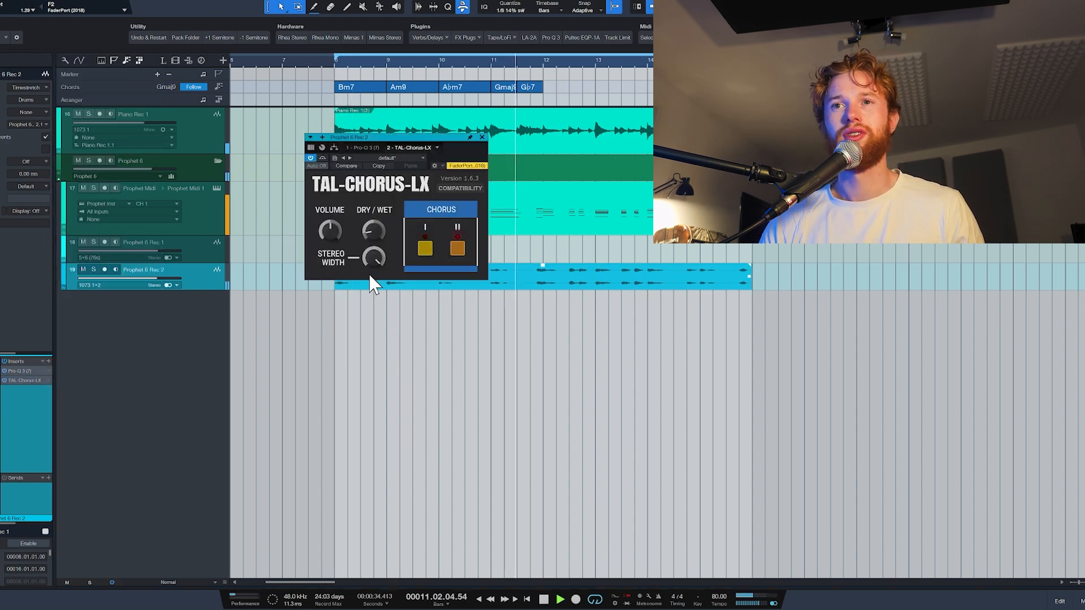
pyautogui.click(483, 137)
pyautogui.press('space')
# Solo Prophet 6 Rec 2 and insert the Seventh Heaven reverb on it
pyautogui.press('s')
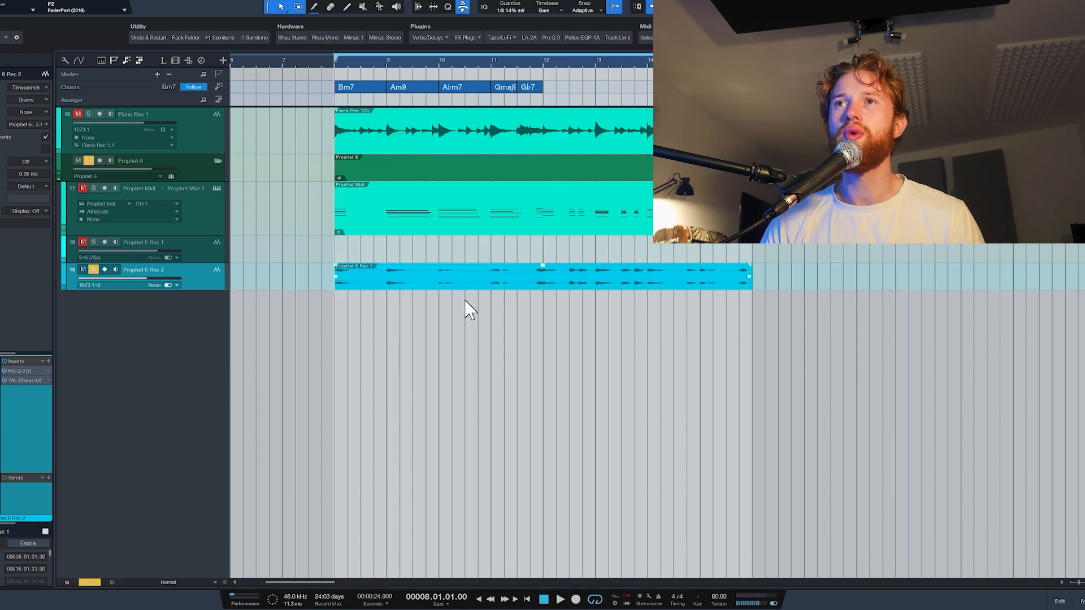
pyautogui.click(437, 37)
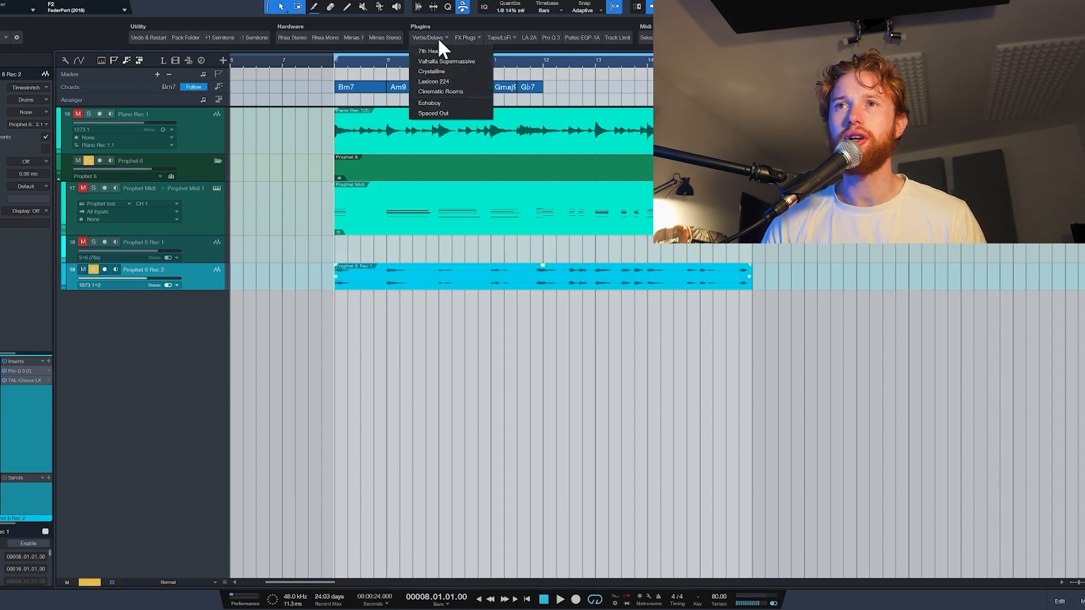
pyautogui.click(472, 52)
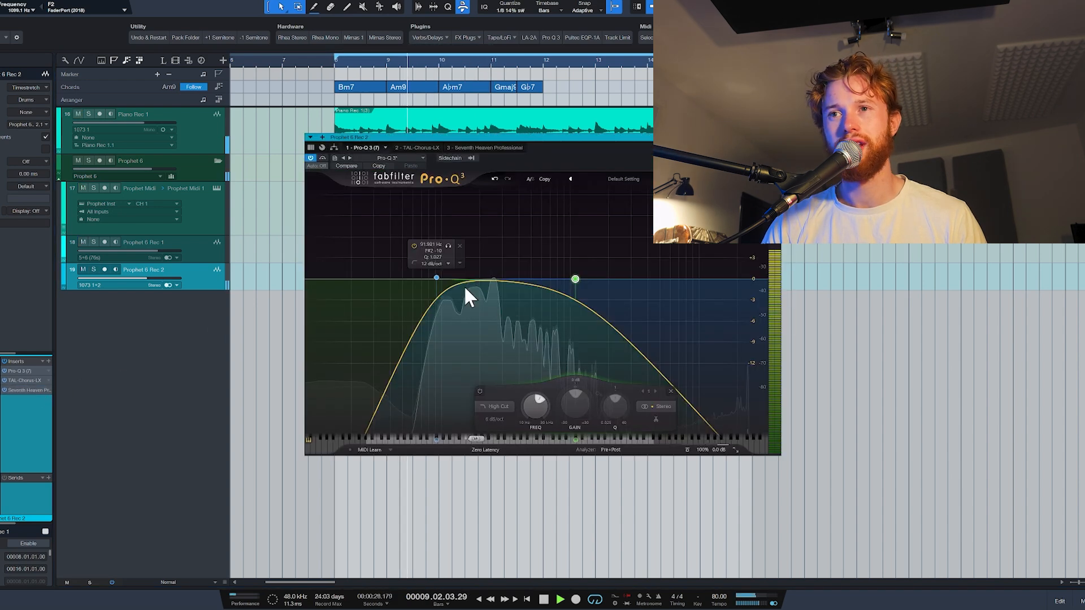
# Add a bell cut around 172 Hz in the Prophet 6 Rec 2 track's Pro-Q 3, make it dynamic, and adjust it
pyautogui.moveTo(467, 290)
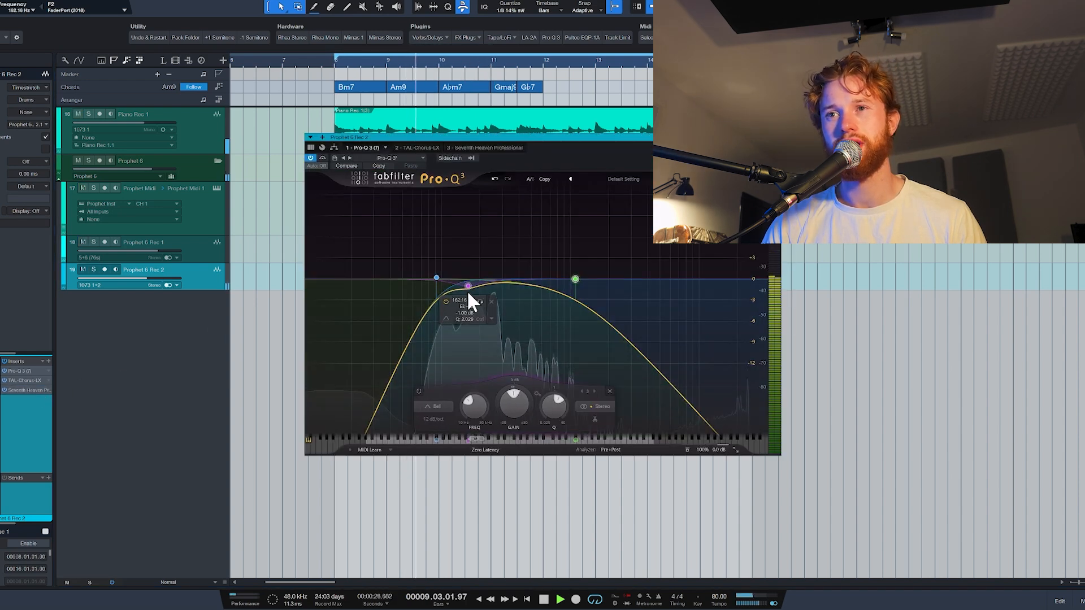
pyautogui.moveTo(467, 292); pyautogui.dragTo(473, 290)
pyautogui.rightClick(473, 291)
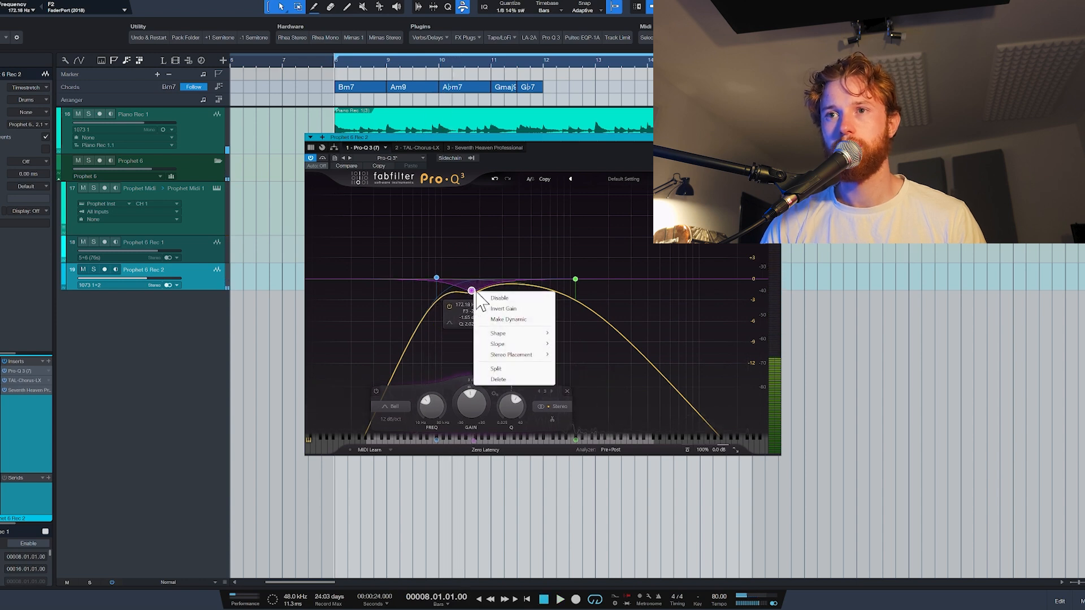
pyautogui.click(524, 320)
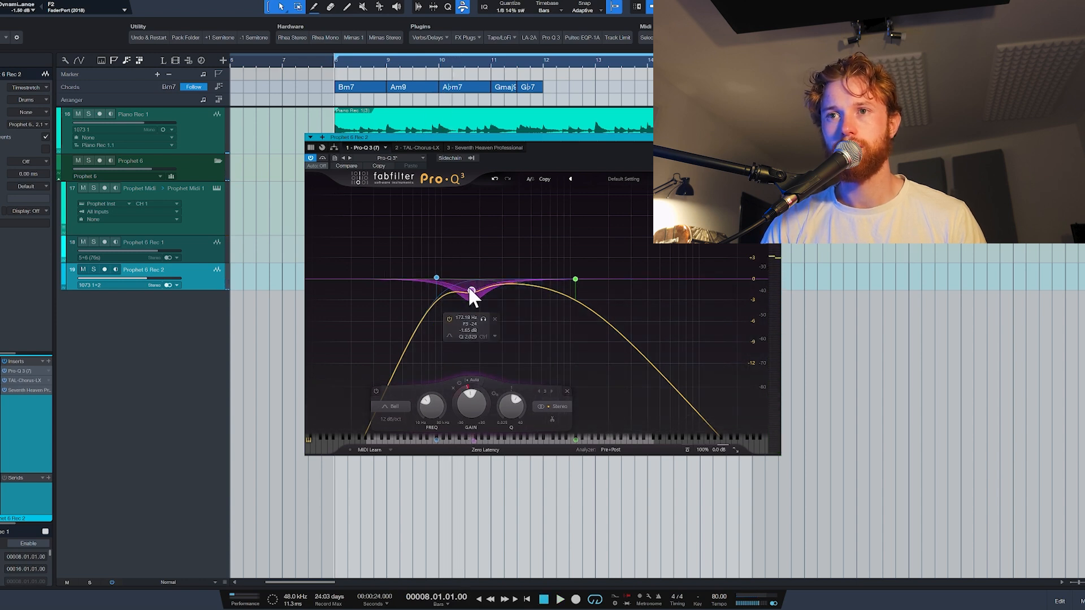
pyautogui.moveTo(470, 289)
pyautogui.mouseDown()
pyautogui.moveTo(472, 281)
pyautogui.moveTo(474, 299)
pyautogui.mouseUp()
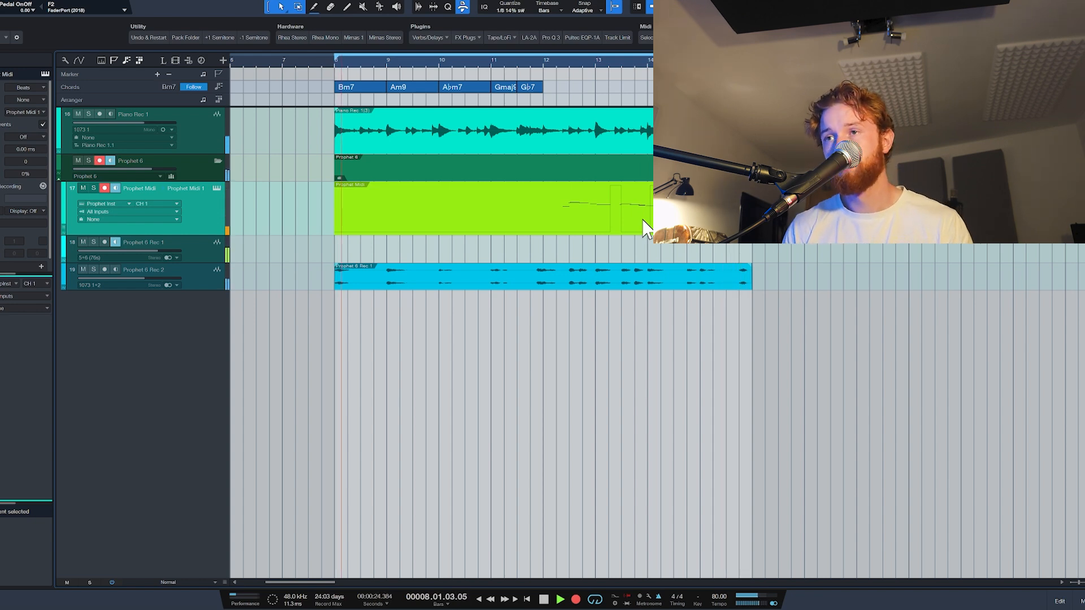
# Finish recording the Prophet melody and adjust its MIDI clip in the note editor
pyautogui.press('space')
pyautogui.doubleClick(643, 222)
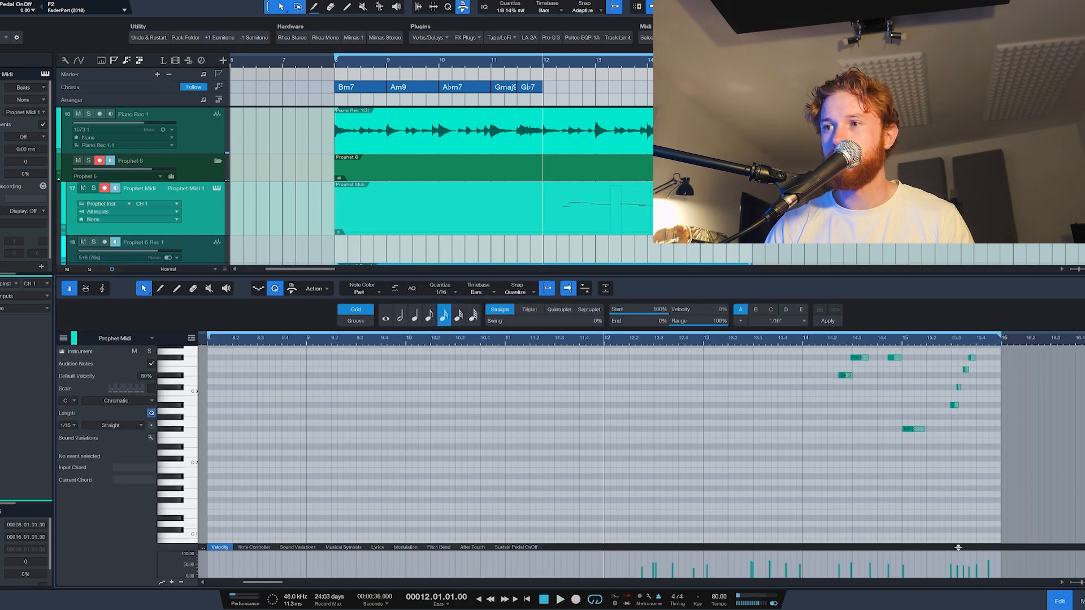
pyautogui.scroll(3, 943, 487)
pyautogui.moveTo(879, 429); pyautogui.dragTo(876, 422)
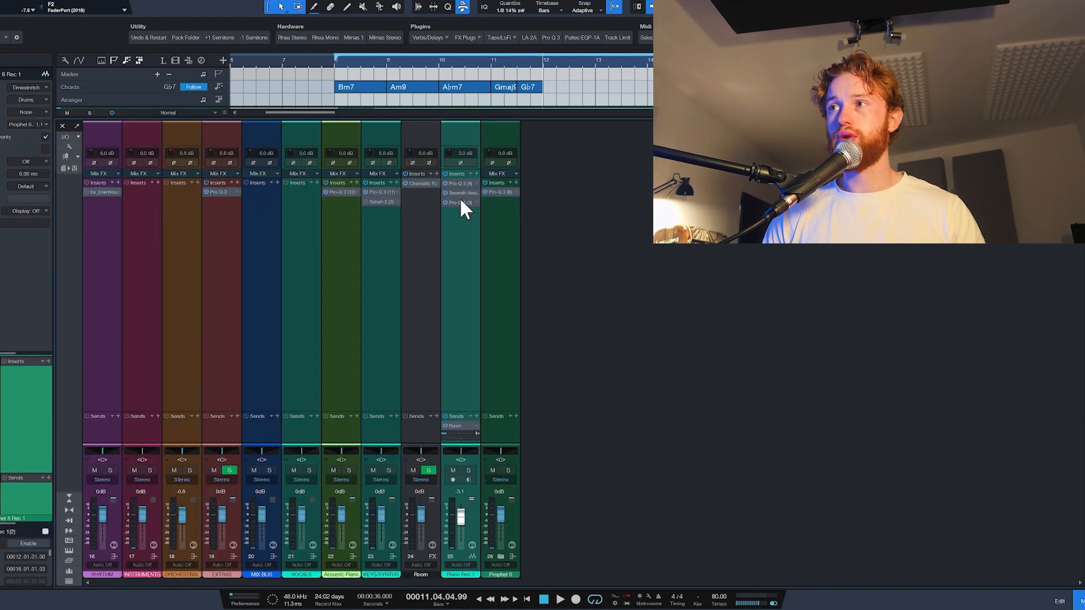
# Add a Rhodes track from the synth track presets and record a MIDI part from bar 8 to bar 12
pyautogui.press('F3')
pyautogui.press('F5')
pyautogui.moveTo(1002, 490); pyautogui.dragTo(158, 333)
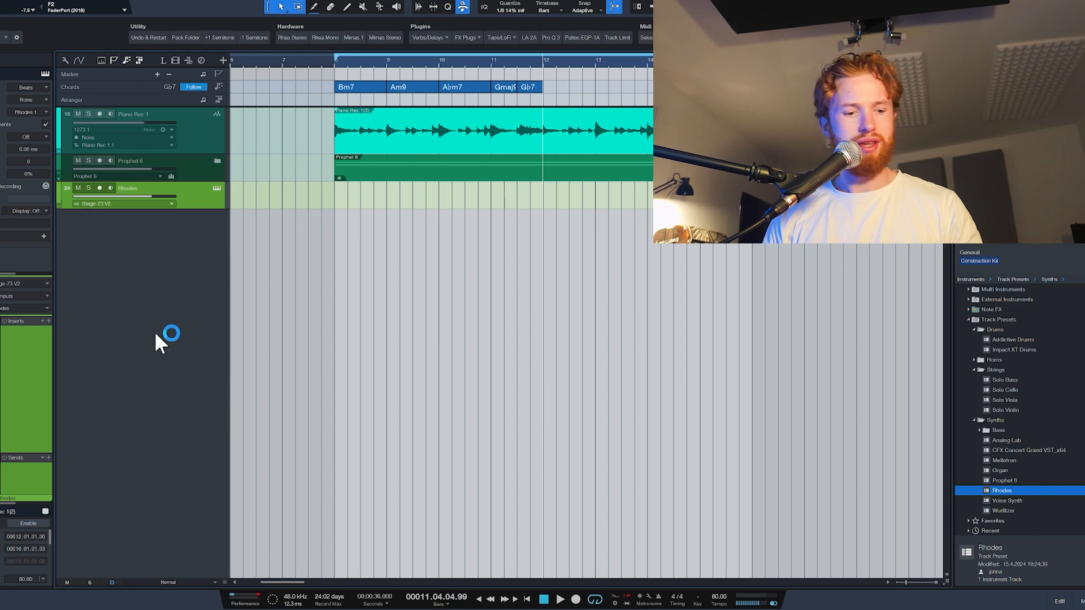
pyautogui.press('F5')
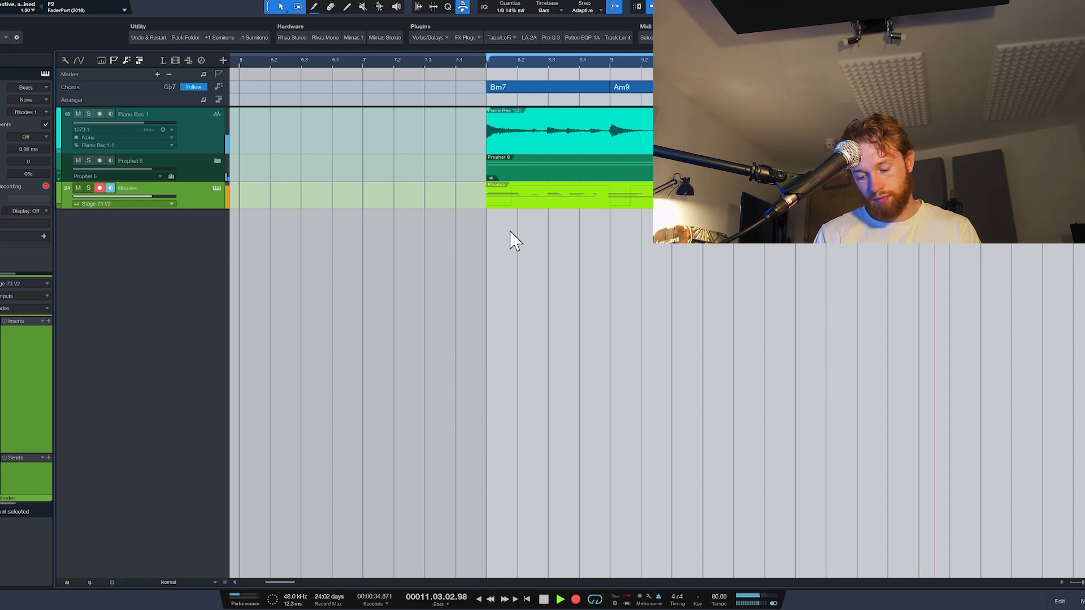
pyautogui.press('space')
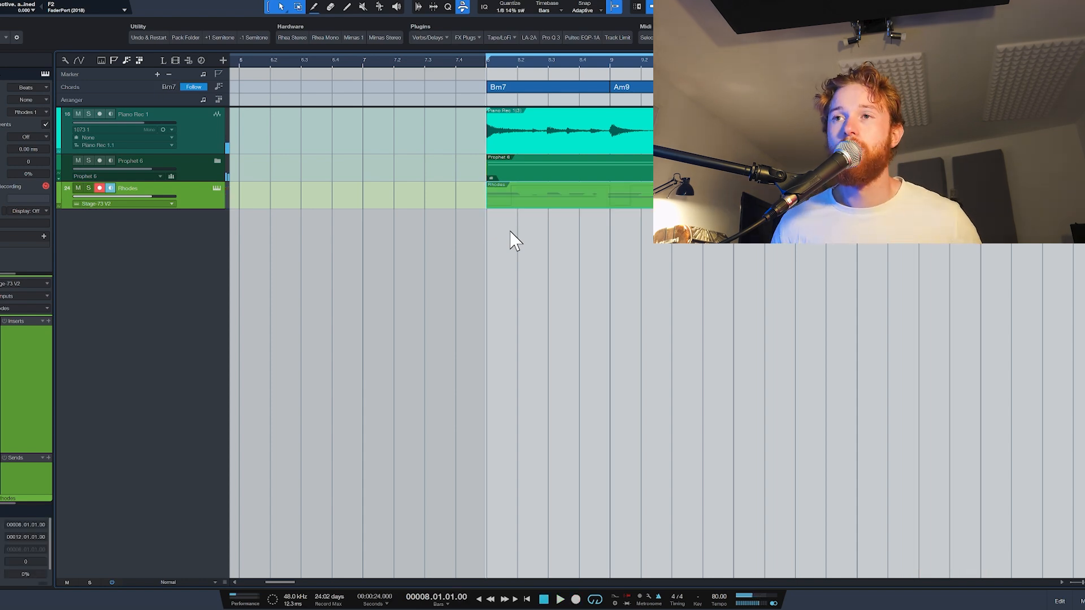
# Open the Rhodes clip in the note editor and look over its recorded chord and bass notes
pyautogui.press('F2')
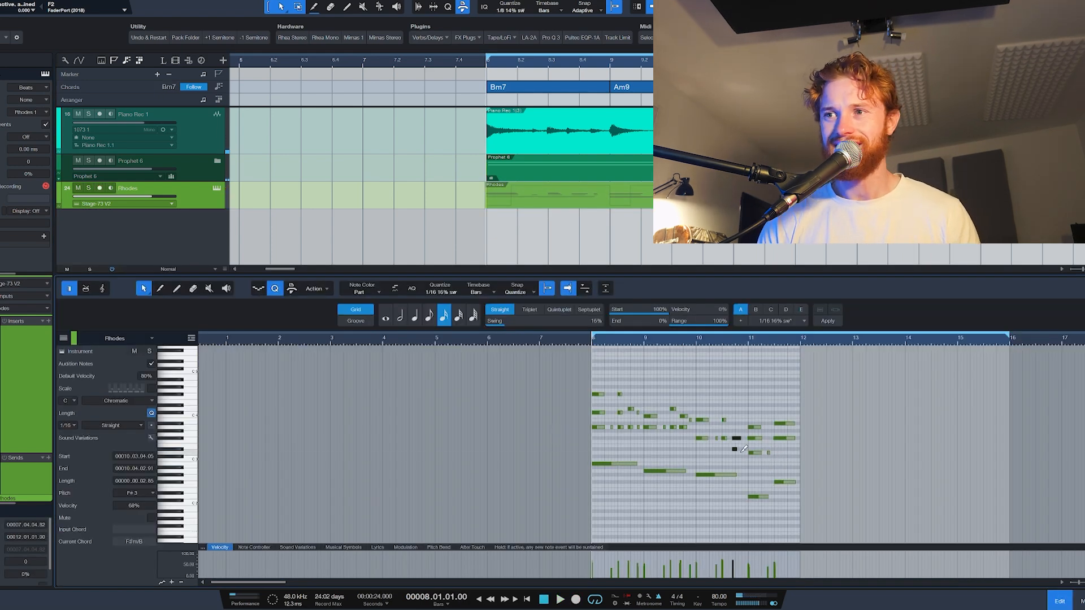
pyautogui.scroll(-5, 813, 453)
pyautogui.scroll(4, 523, 463)
pyautogui.scroll(2, 522, 464)
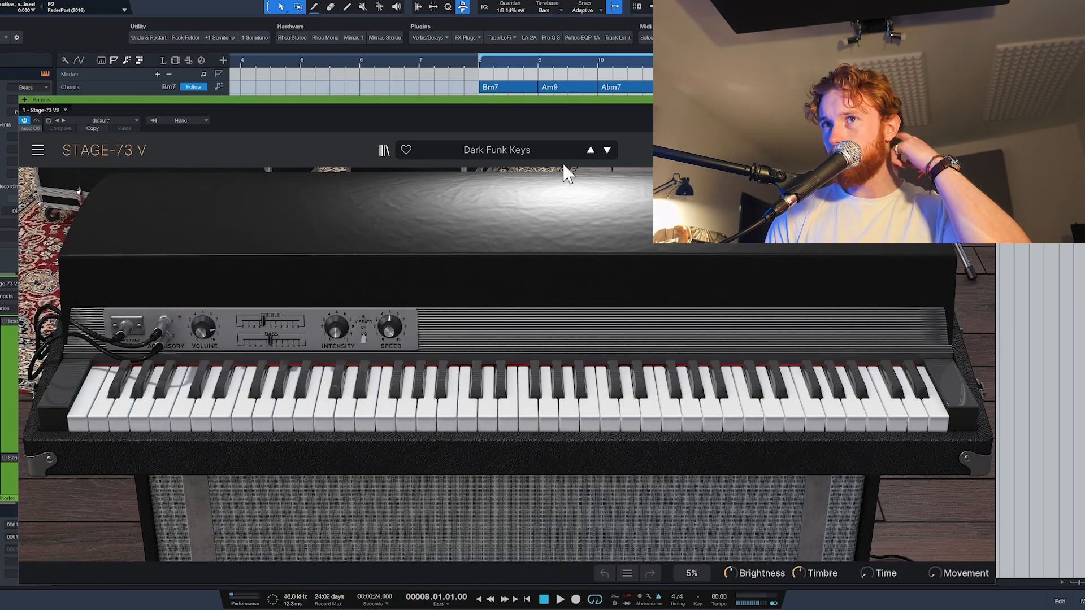
# Audition the 1973 Med. Amped Suitcase EP preset in Stage-73 V and load LA Studio Pop EP instead
pyautogui.click(547, 148)
pyautogui.moveTo(528, 172)
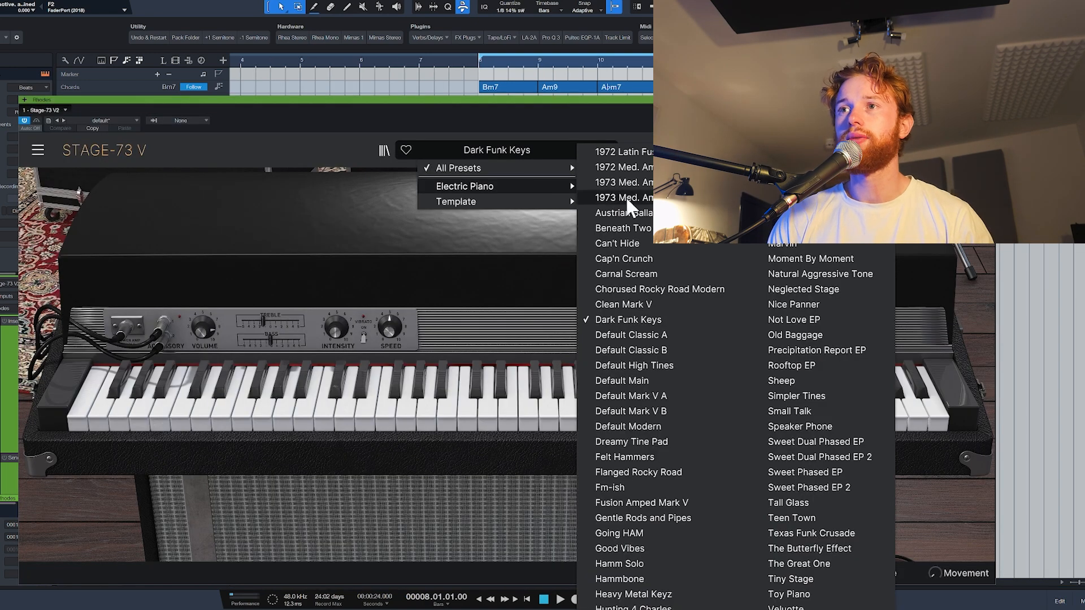
pyautogui.click(622, 195)
pyautogui.press('space')
pyautogui.click(523, 156)
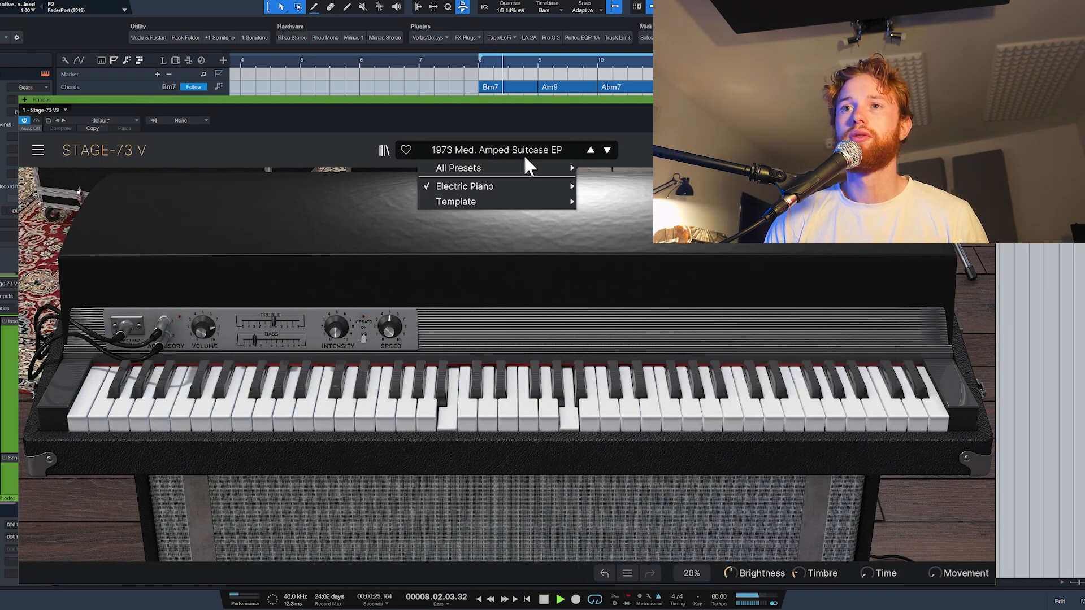
pyautogui.moveTo(522, 184)
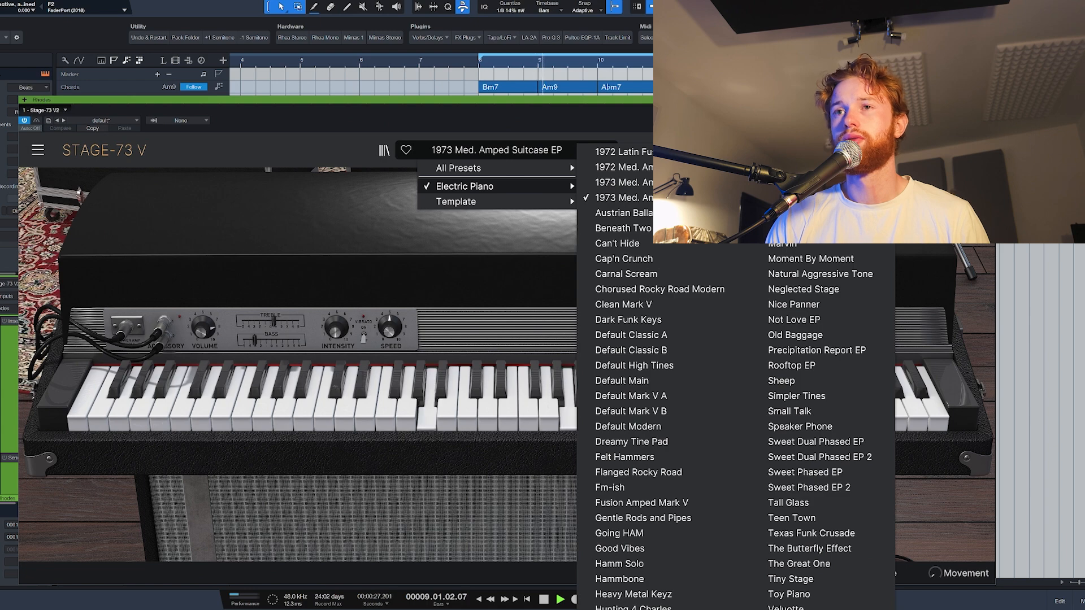
pyautogui.click(785, 182)
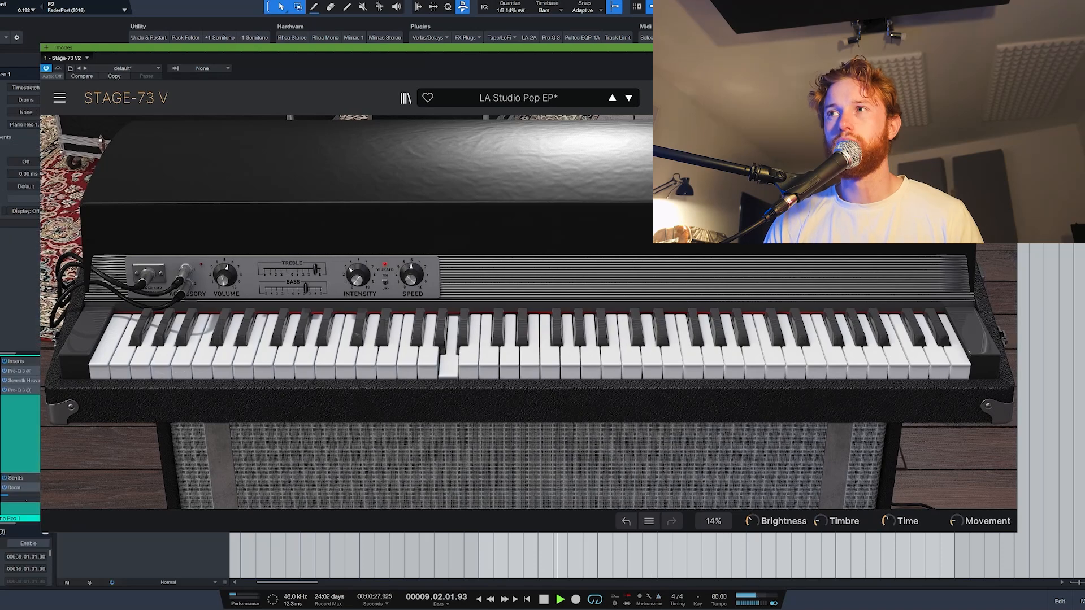
pyautogui.press('Escape')
# Insert Pro-Q 3 with a cut band on the Rhodes track and copy TAL-Chorus-LX to it from Prophet 6 Rec 2
pyautogui.click(186, 203)
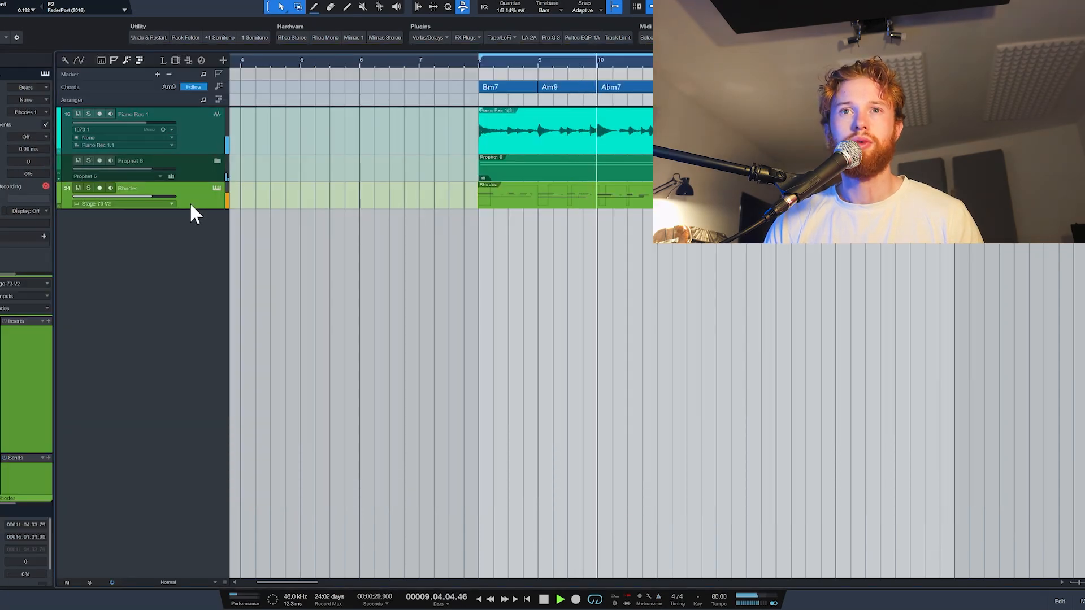
pyautogui.click(48, 321)
pyautogui.write('pro q')
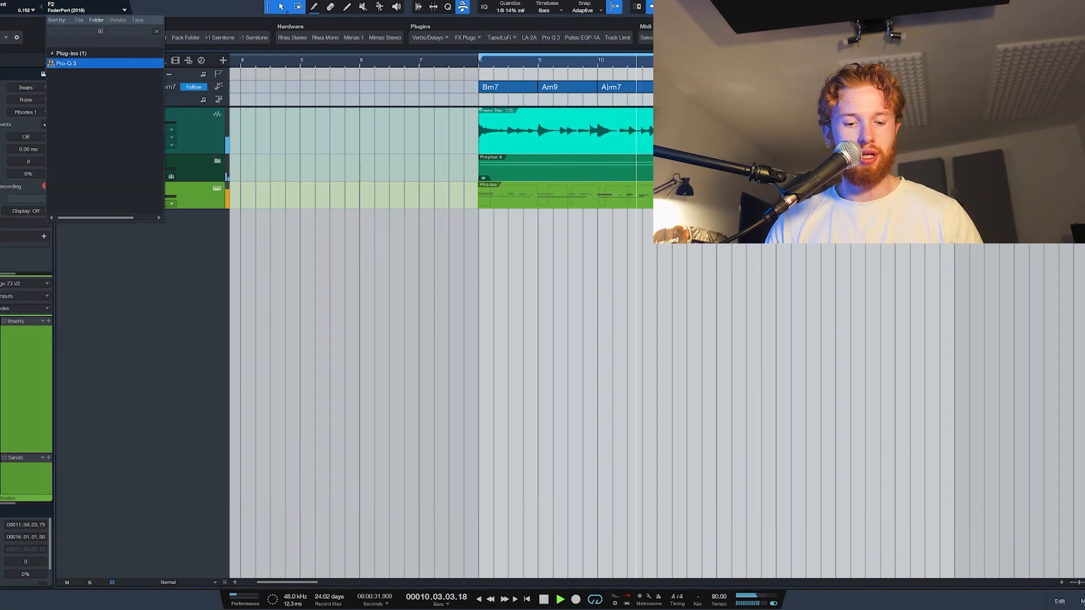
pyautogui.press('Return')
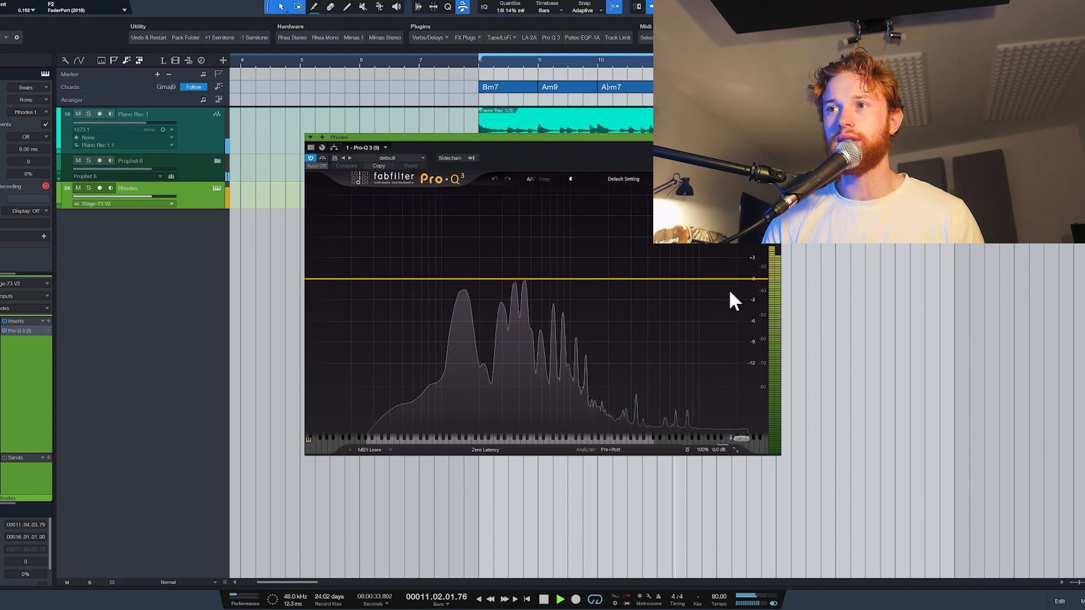
pyautogui.moveTo(748, 279); pyautogui.dragTo(568, 302)
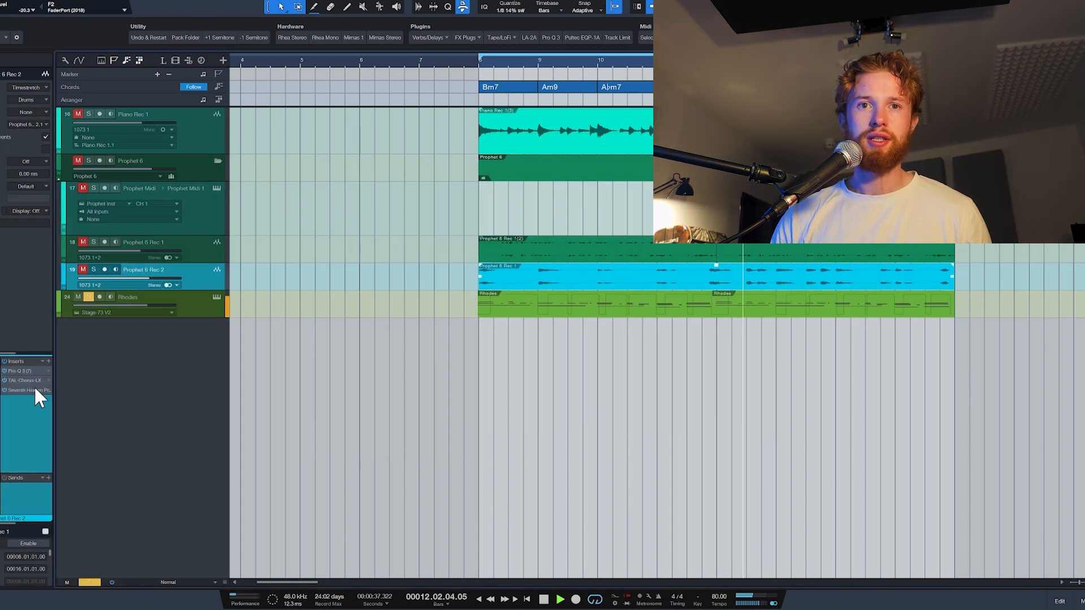
pyautogui.moveTo(31, 379); pyautogui.dragTo(188, 306)
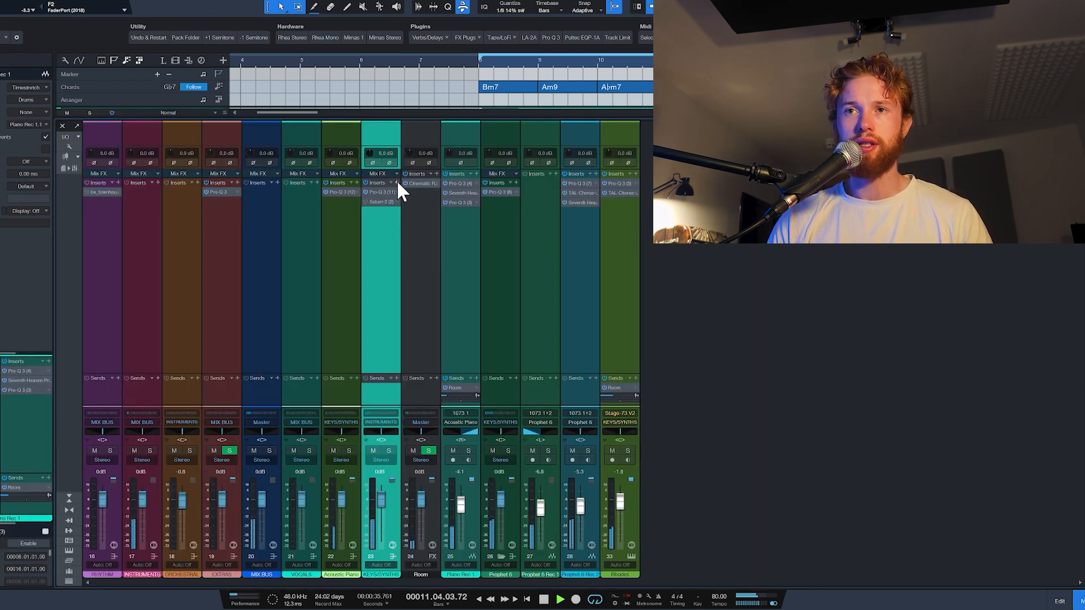
# Insert the UADx LA-2A Tube Compressor on the KEYS/SYNTHS bus and dial in its compression
pyautogui.click(397, 183)
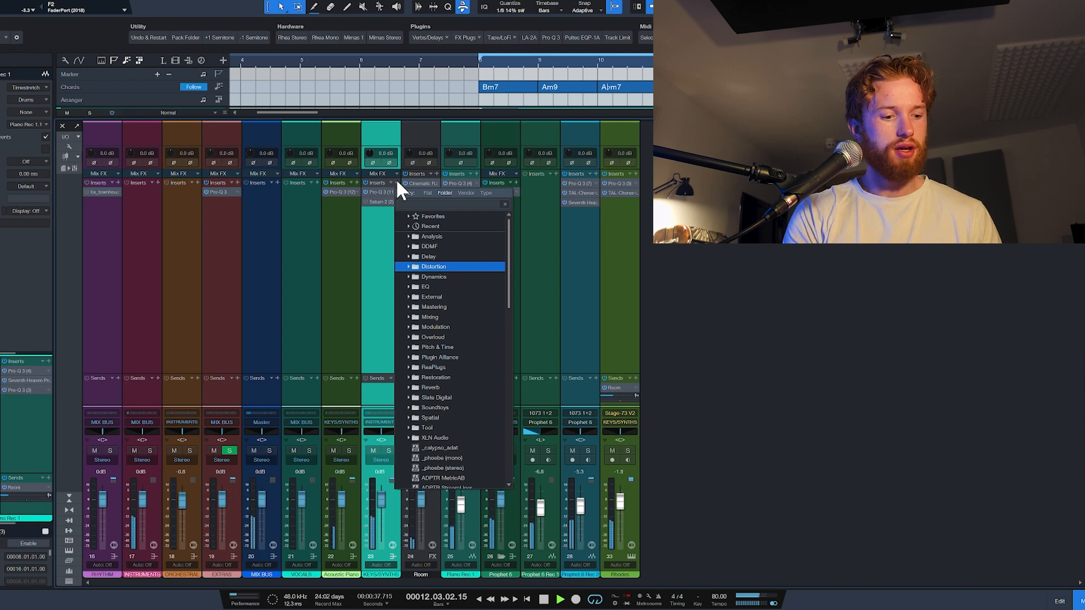
pyautogui.click(396, 180)
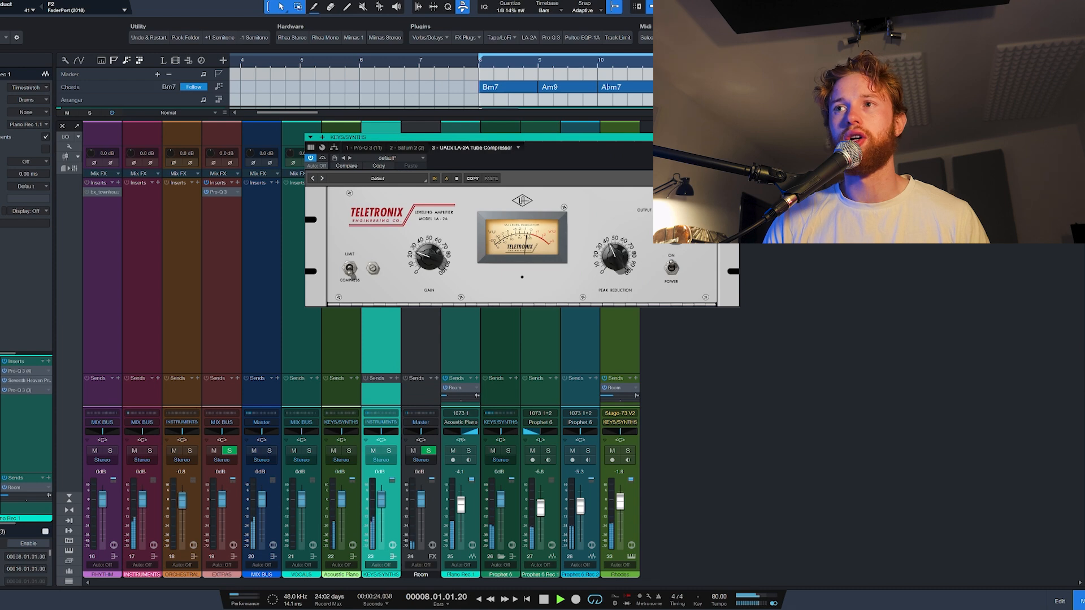
pyautogui.click(734, 138)
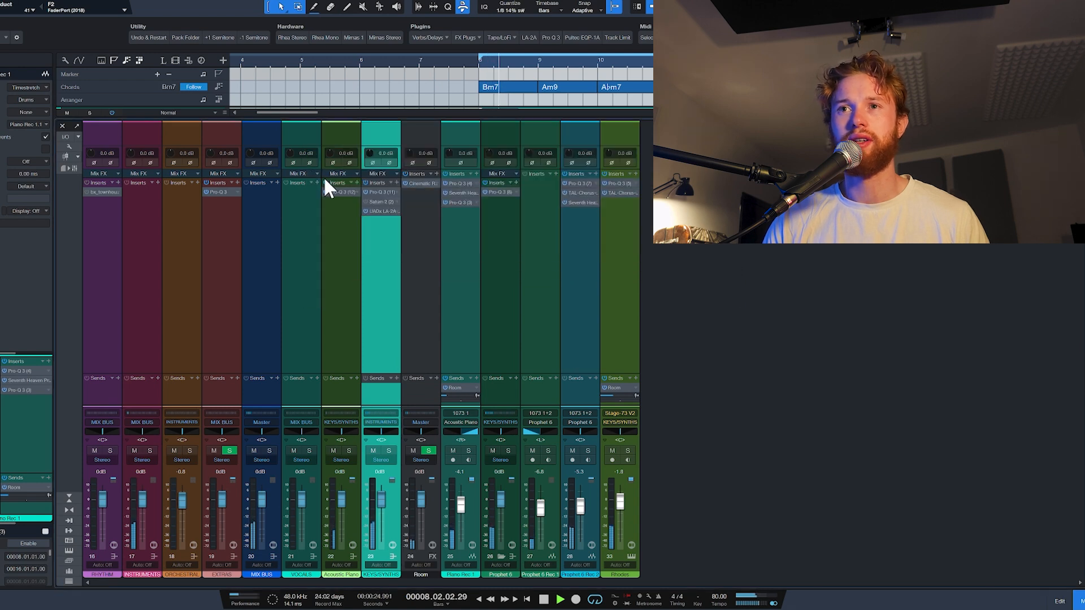
# Insert the UADx Studer A800 Tape Recorder on the KEYS/SYNTHS bus and adjust its input level during playback
pyautogui.click(397, 180)
pyautogui.click(452, 234)
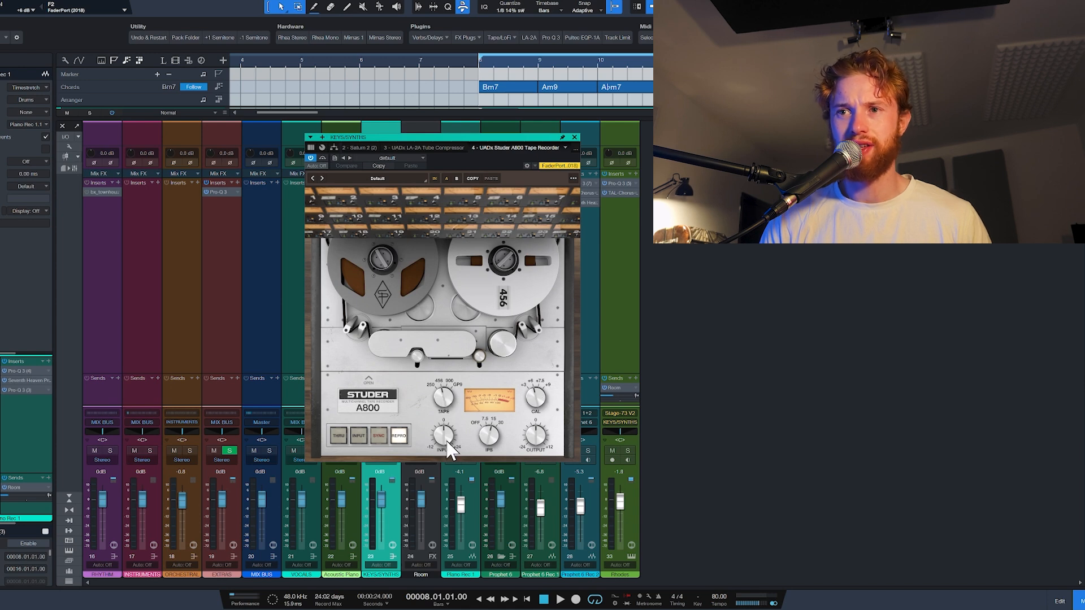
pyautogui.press('space')
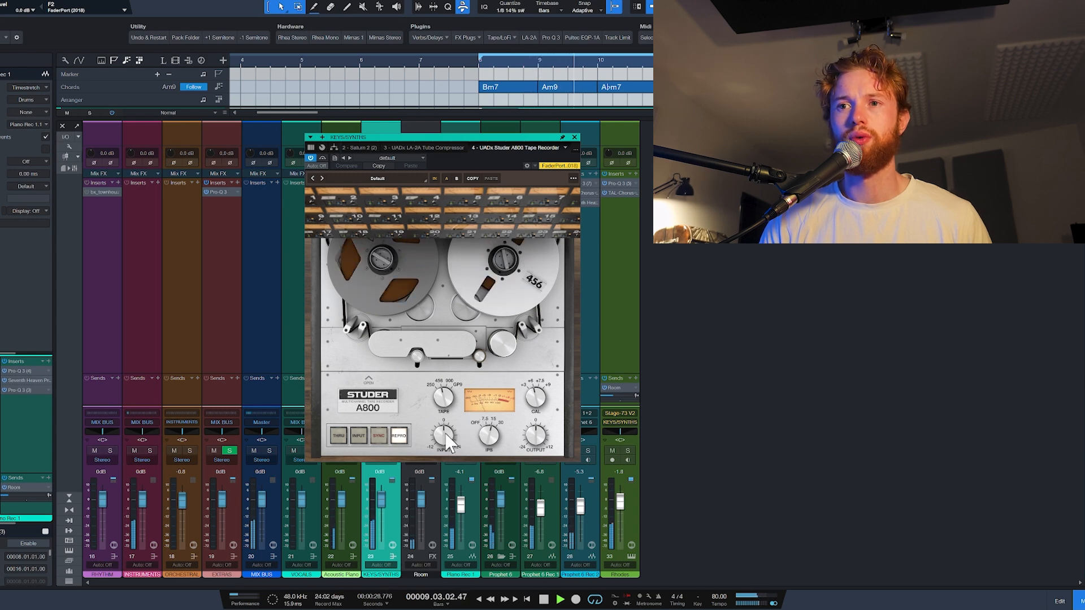
pyautogui.moveTo(442, 431); pyautogui.dragTo(446, 428)
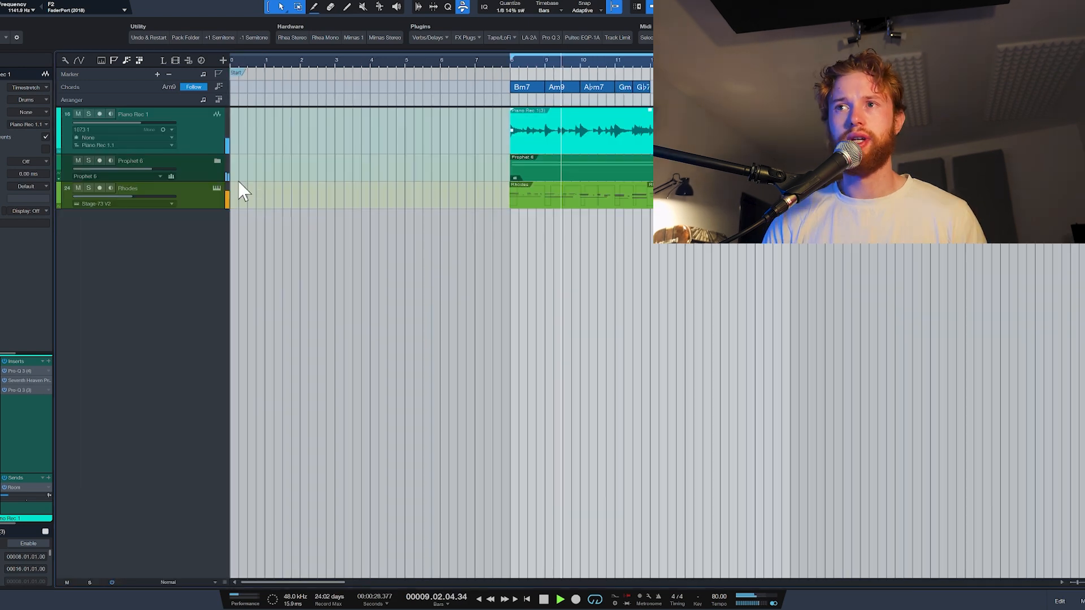
# Add the WesAudio _rhea compressor with Pipeline Stereo to the Rhodes track, link its hardware unit and set THD to medium
pyautogui.click(200, 198)
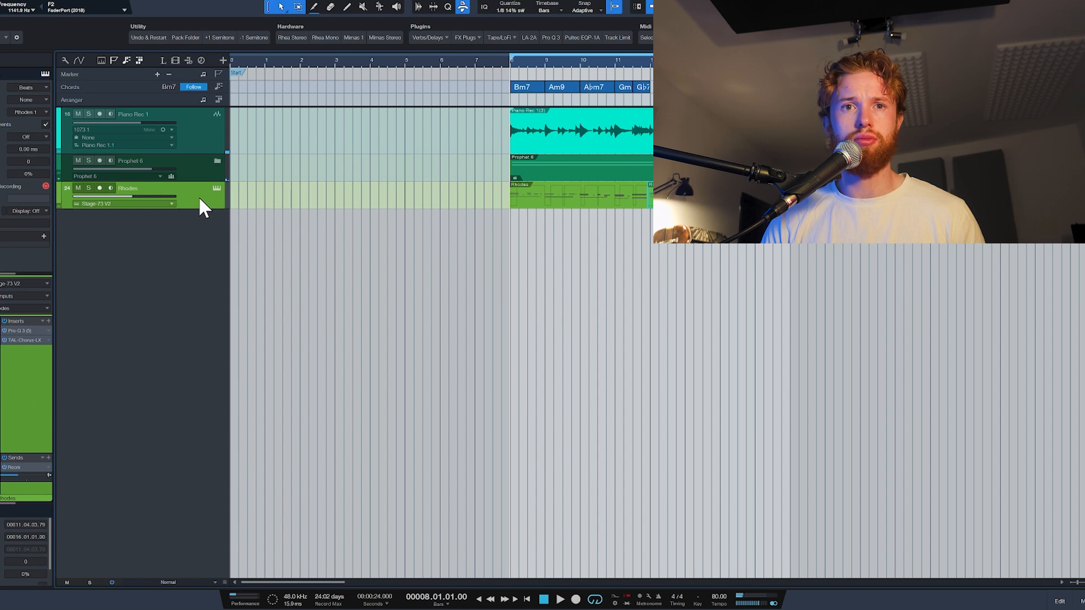
pyautogui.click(49, 321)
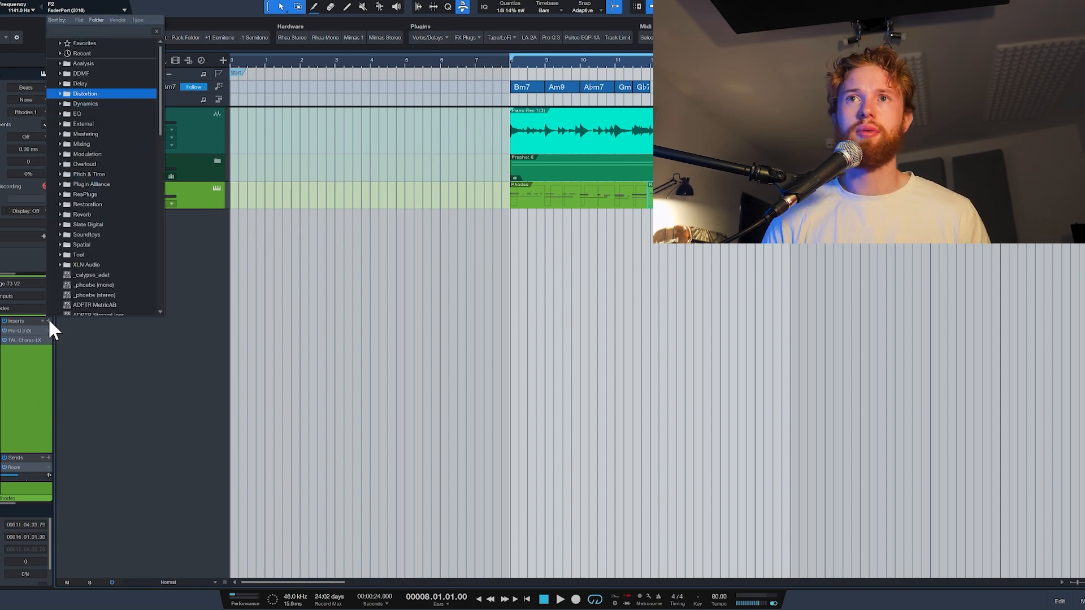
pyautogui.click(301, 46)
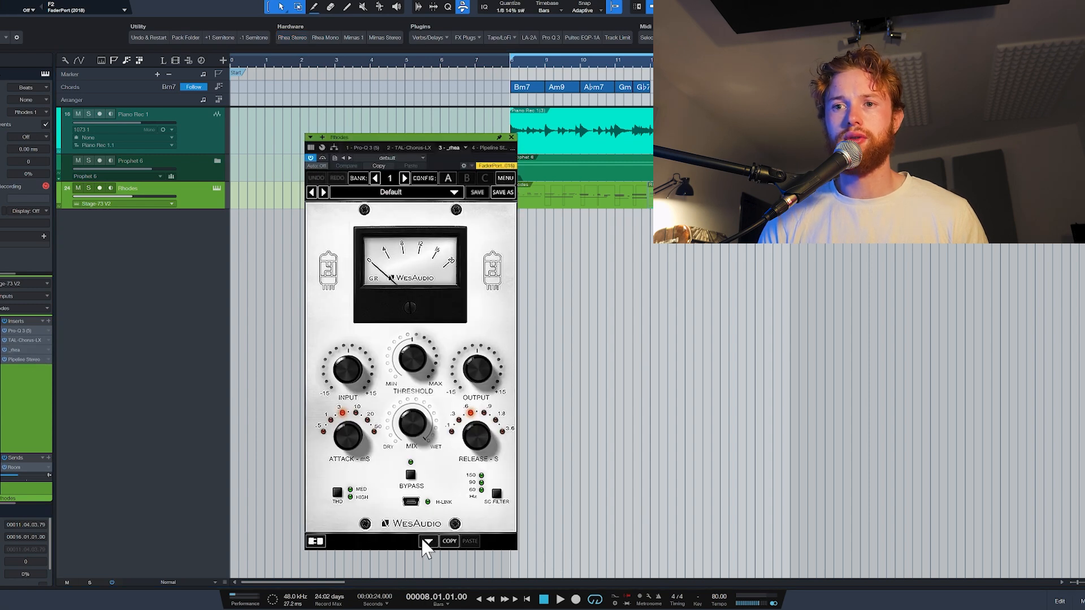
pyautogui.click(427, 543)
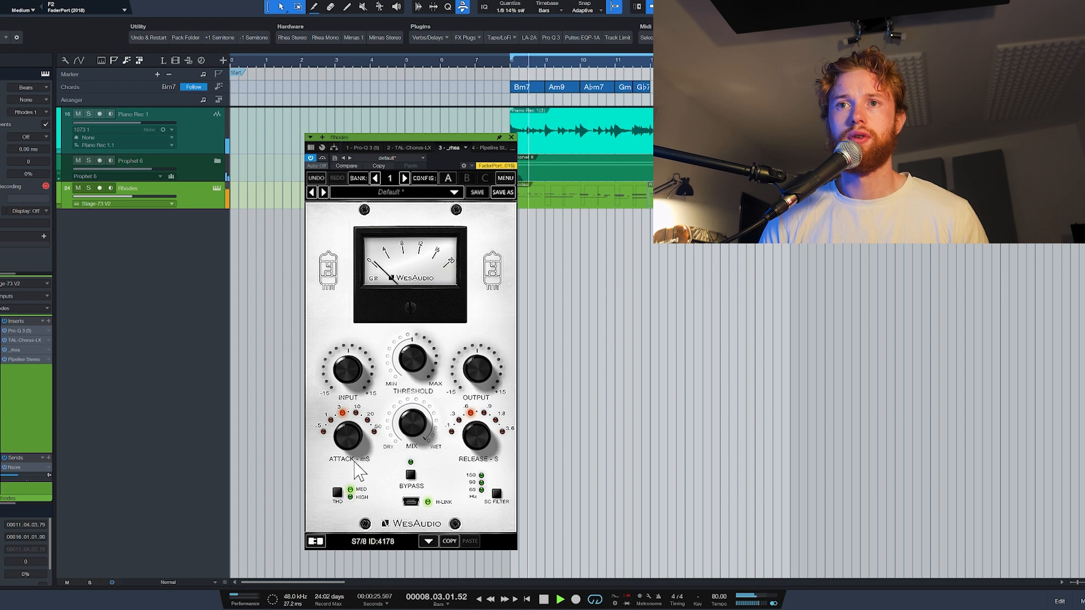
pyautogui.moveTo(455, 370)
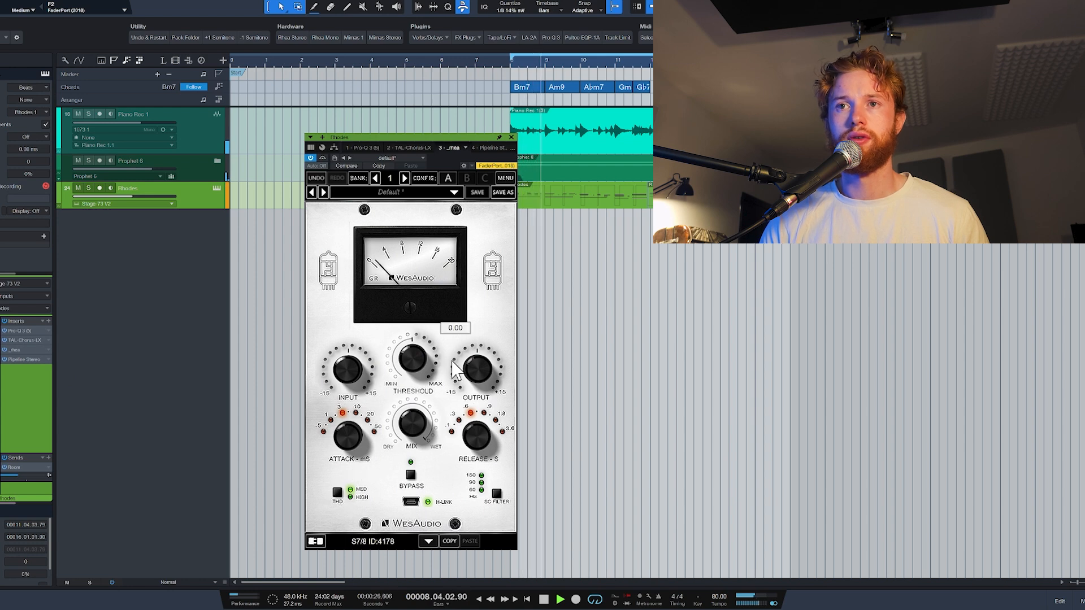
pyautogui.click(511, 138)
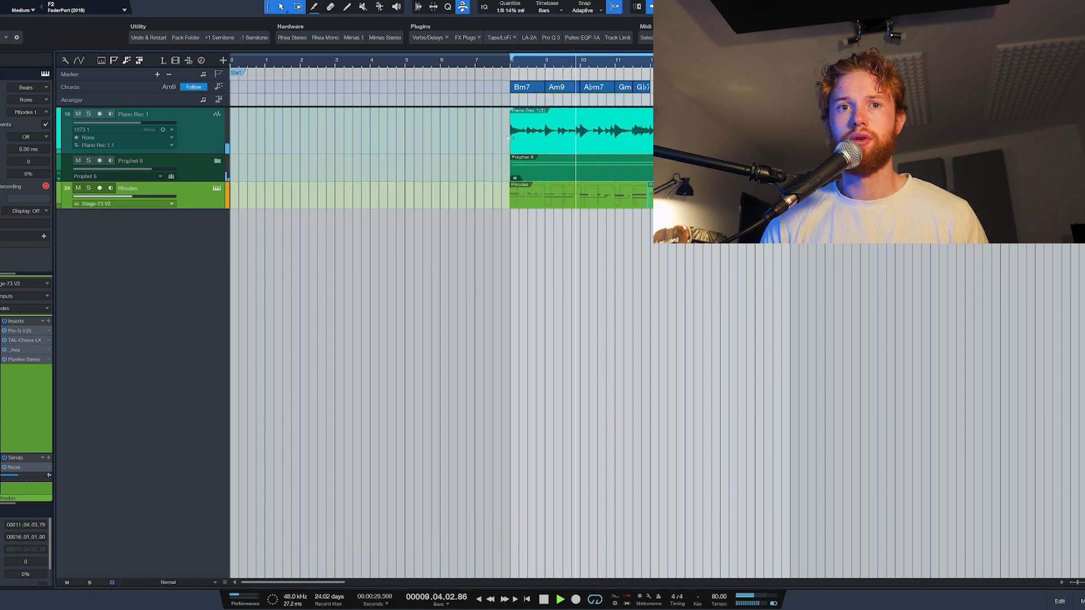
pyautogui.press('space')
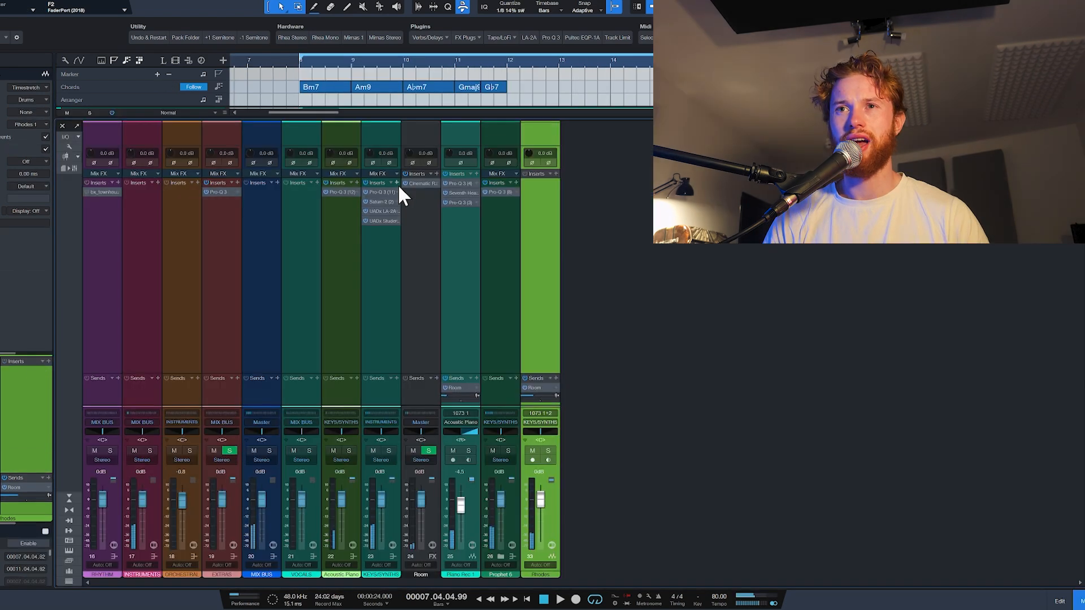
# Insert Needlepoint on the KEYS/SYNTHS bus, with noise type Transport, age 35.1% and compression 15.3%
pyautogui.click(398, 182)
pyautogui.write('town')
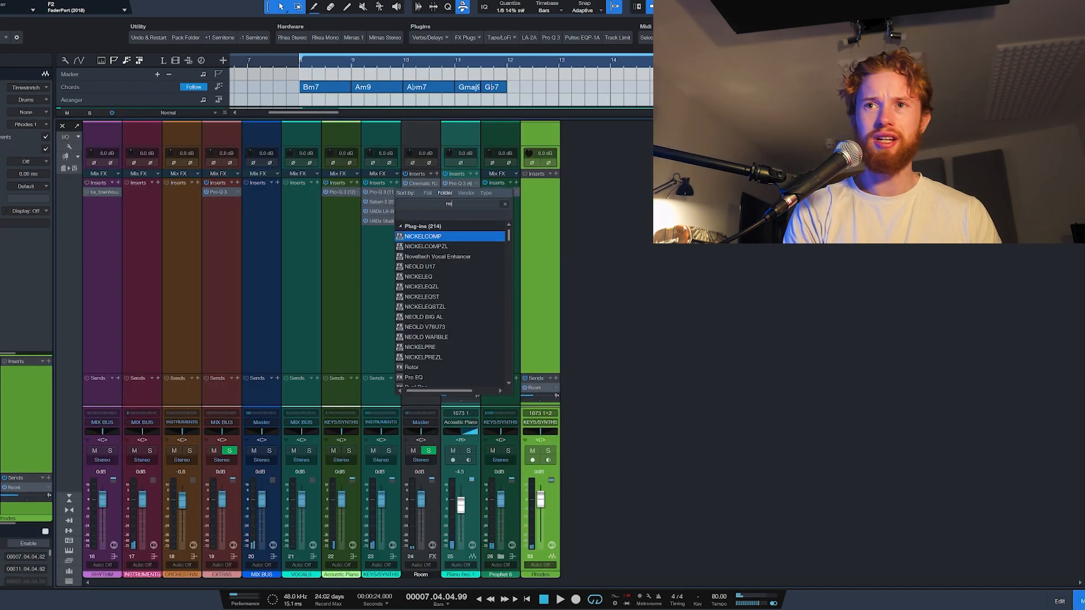
pyautogui.press('Return')
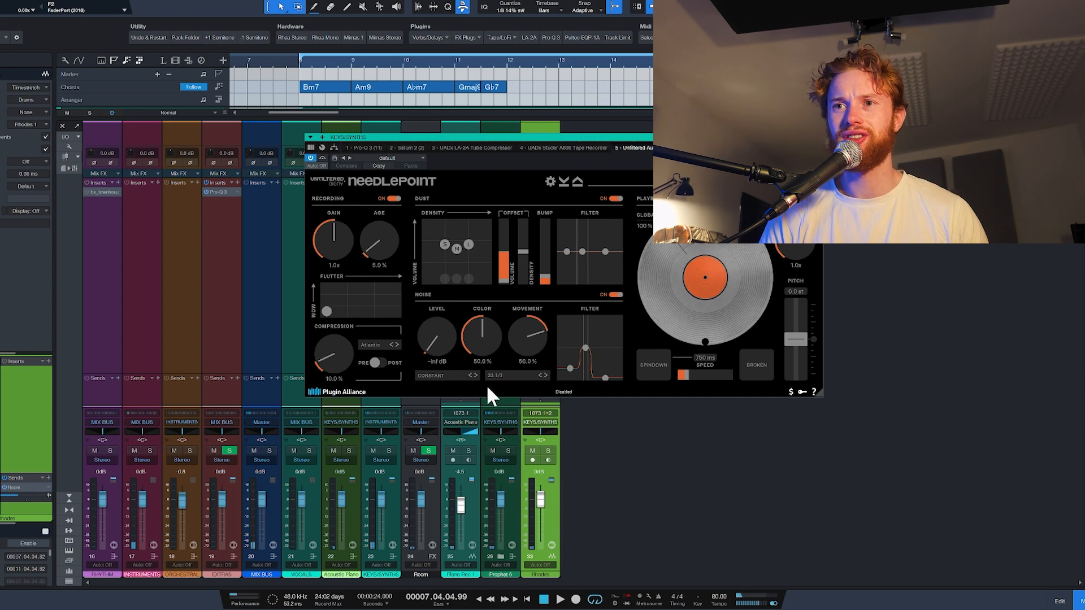
pyautogui.click(444, 376)
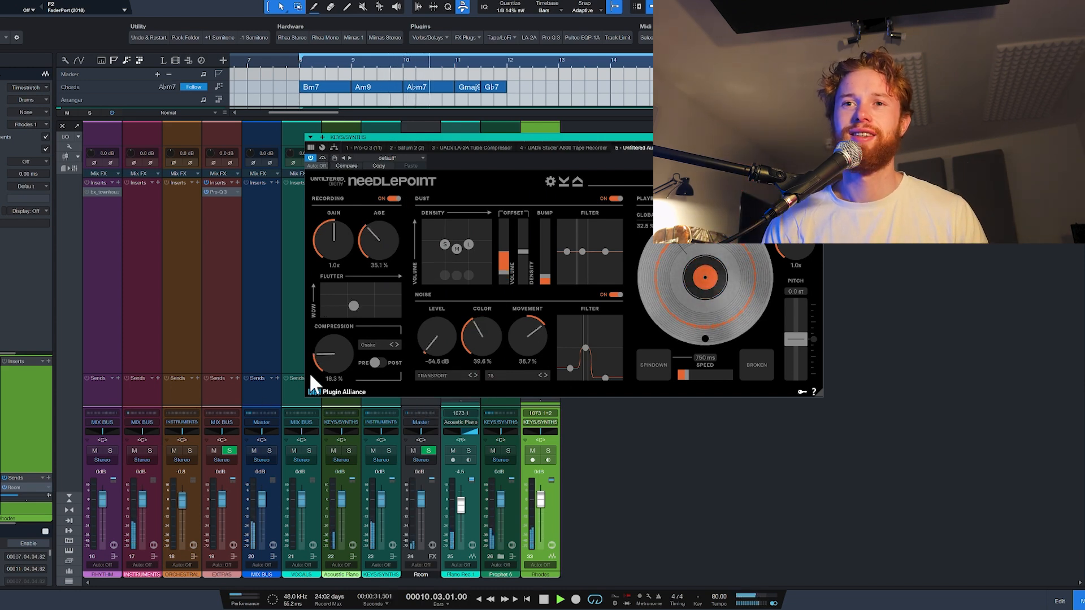
pyautogui.moveTo(334, 365); pyautogui.dragTo(333, 364)
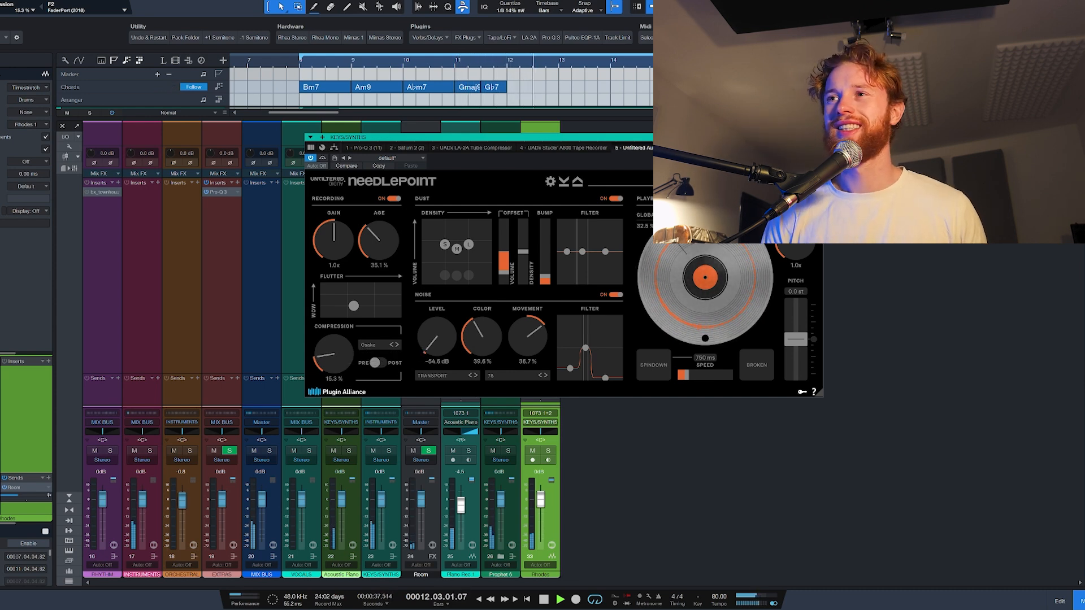
pyautogui.click(818, 138)
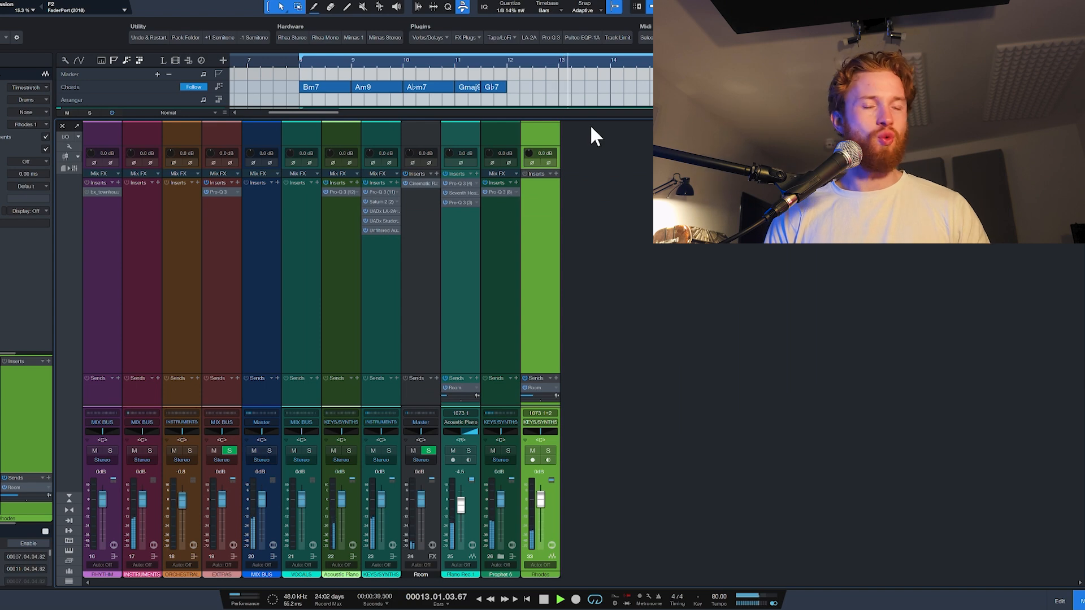
pyautogui.press('F3')
pyautogui.press('space')
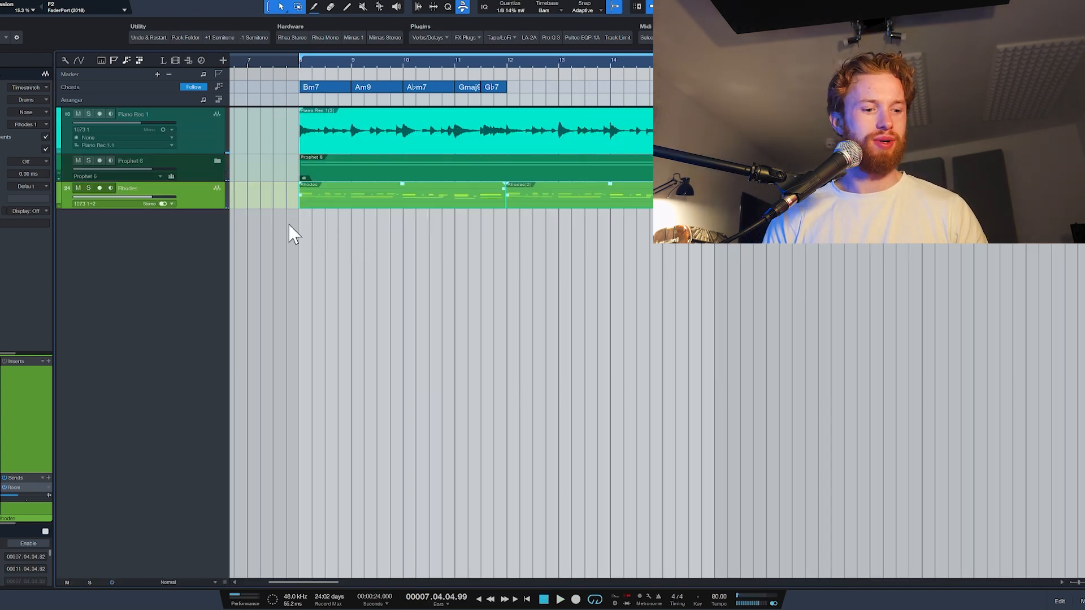
# Add Impact XT Drums and Addictive Drums tracks from the track presets and record an Impact drum pattern from bar 8
pyautogui.press('F5')
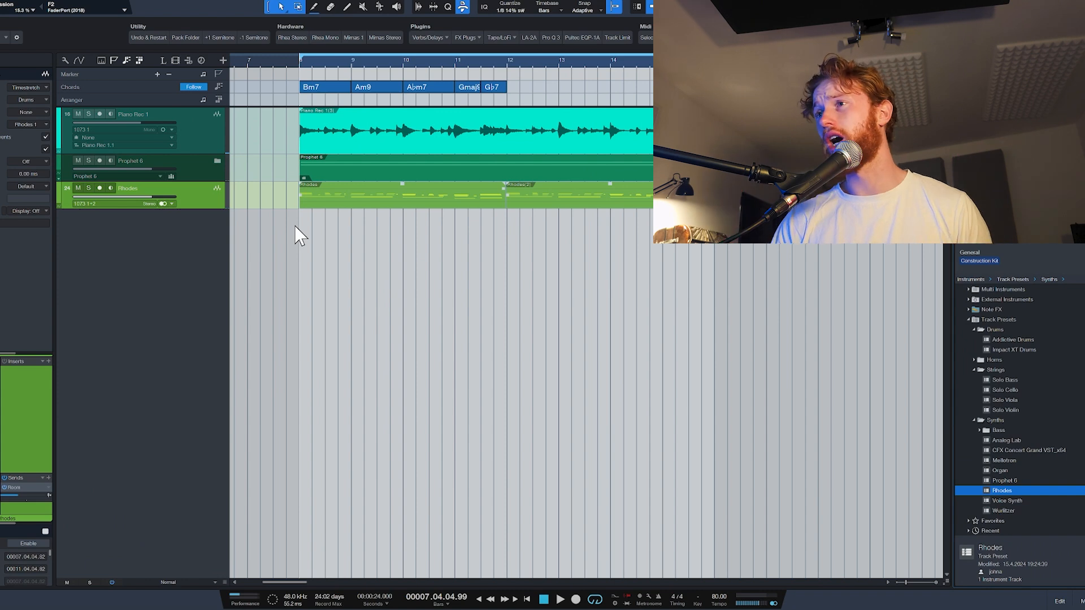
pyautogui.click(885, 468)
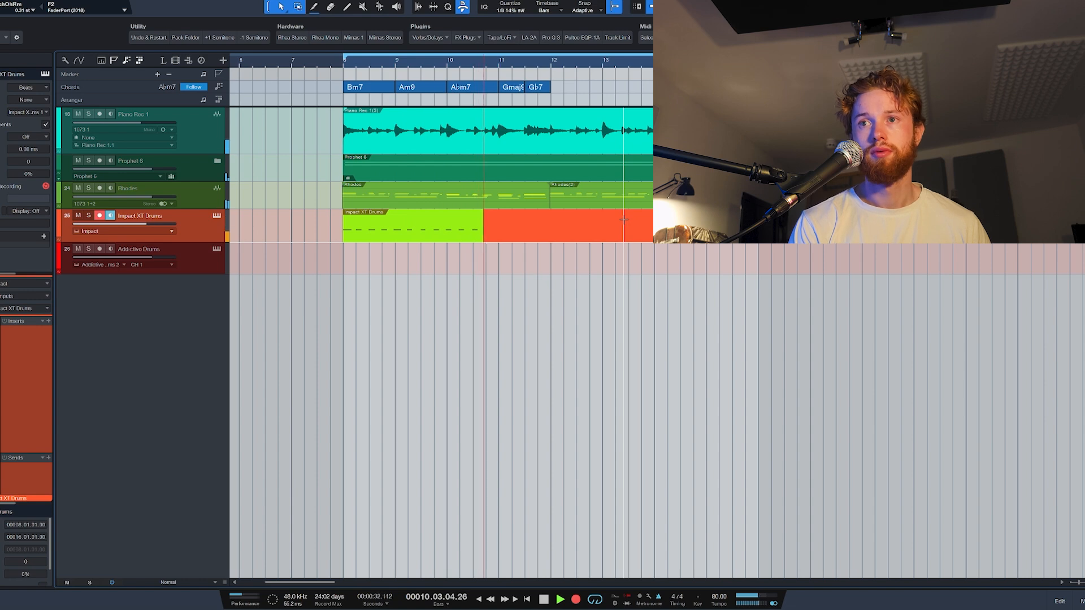
pyautogui.press('space')
# Select all notes of the Impact XT Drums clip in the note editor and quantize them to 1/16 with 16% swing
pyautogui.doubleClick(503, 236)
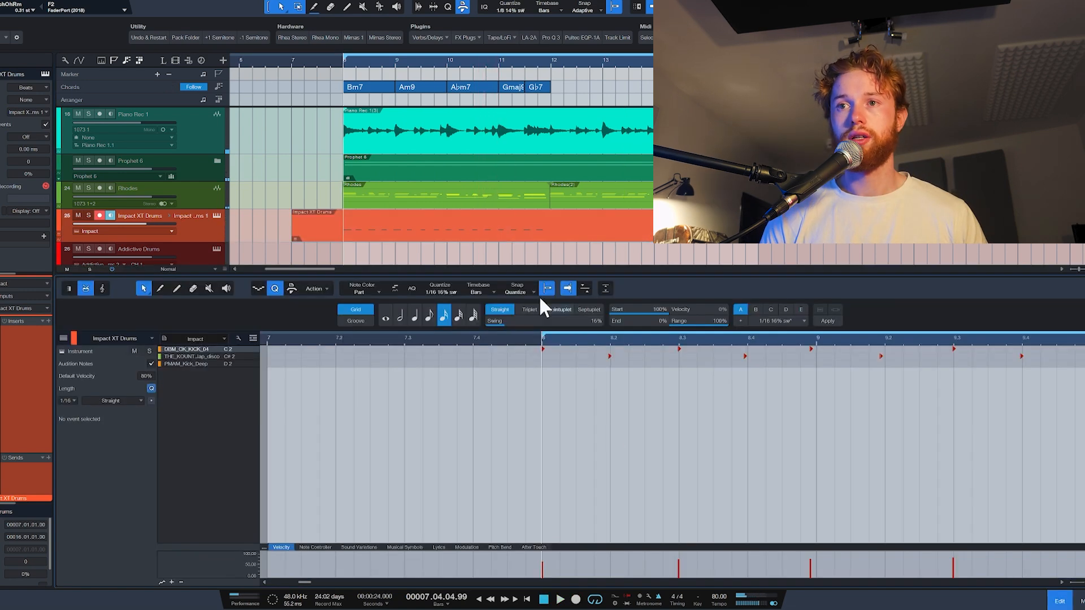
pyautogui.scroll(4, 814, 390)
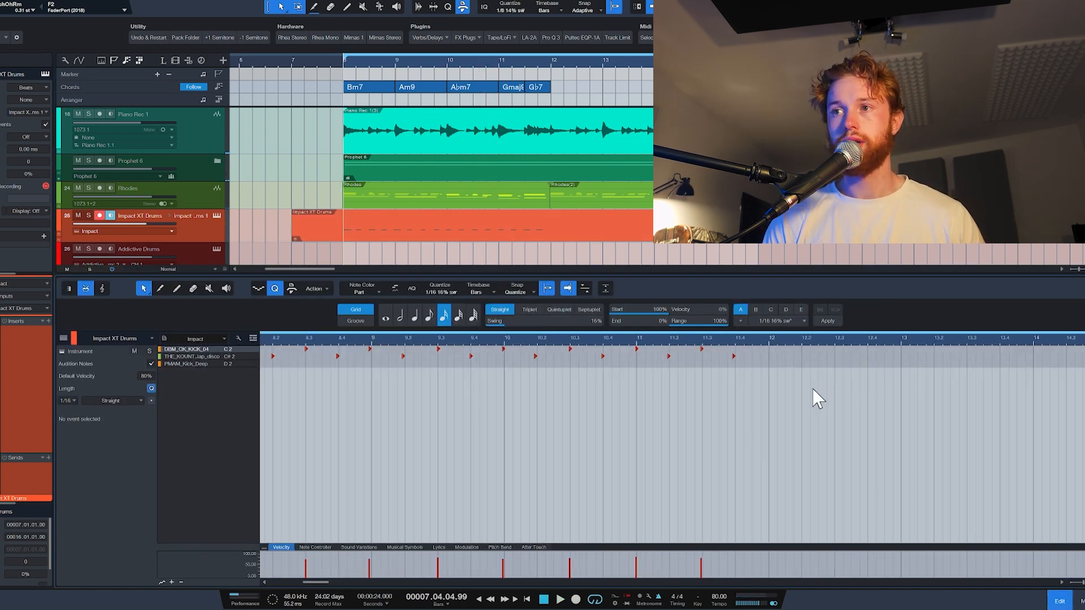
pyautogui.moveTo(812, 390); pyautogui.dragTo(306, 314)
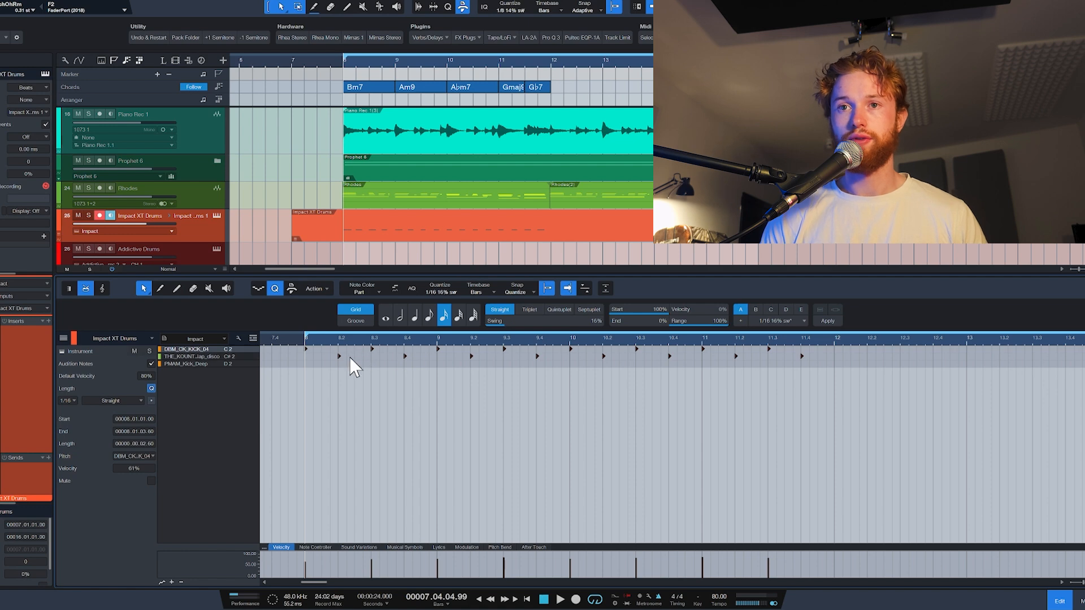
# Humanize the snare row notes of the Impact XT Drums clip, with a velocity range of -12% to 12%
pyautogui.moveTo(322, 354); pyautogui.dragTo(912, 387)
pyautogui.press('h')
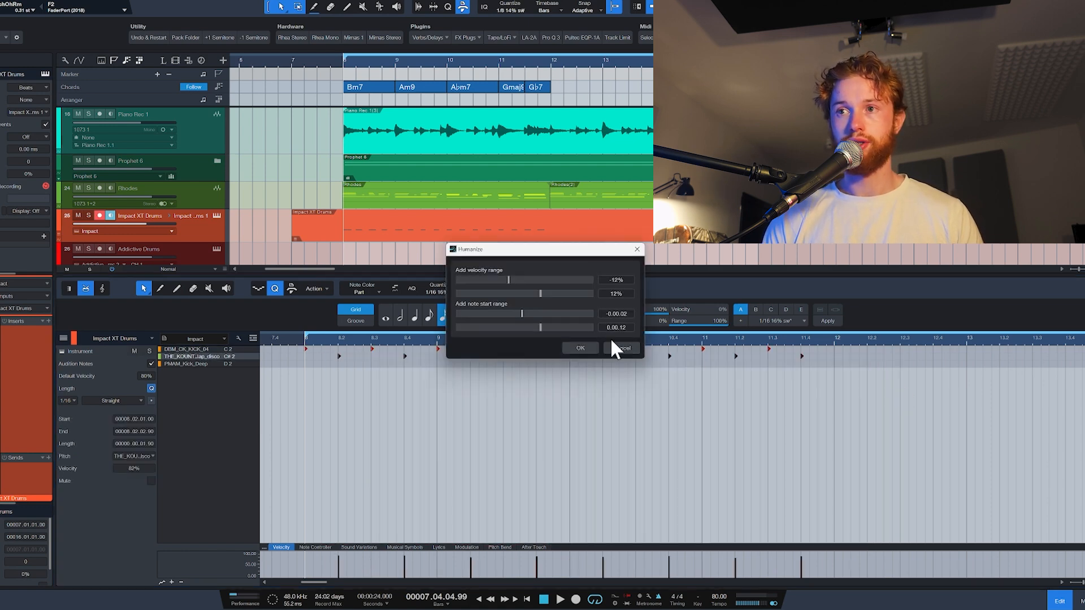
pyautogui.click(578, 348)
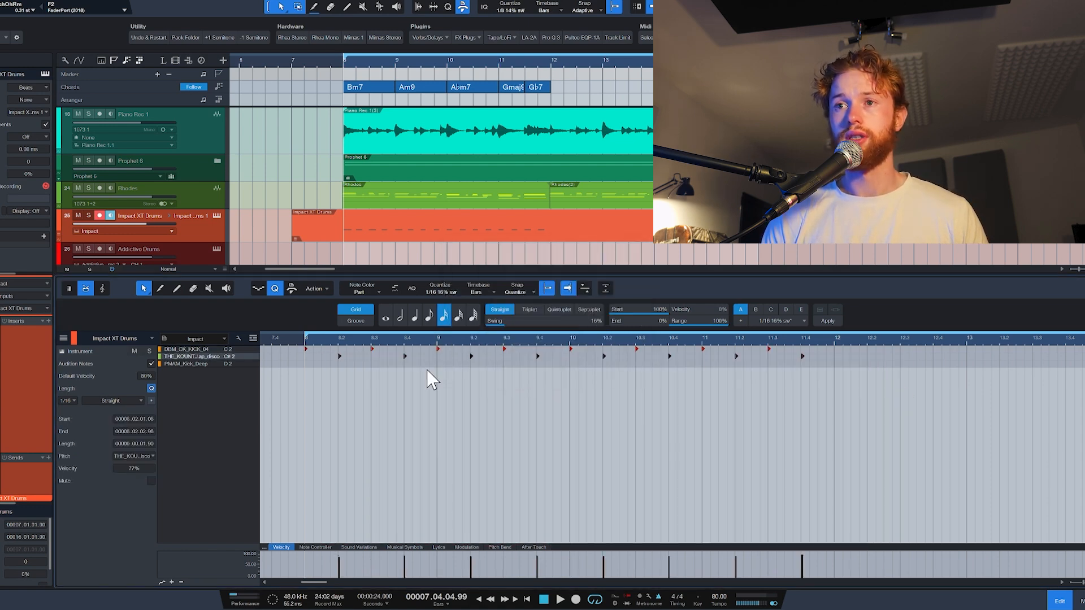
# Disarm the Impact XT Drums track and record a hi-hat pattern on the Addictive Drums track from bar 8 to bar 12
pyautogui.click(99, 216)
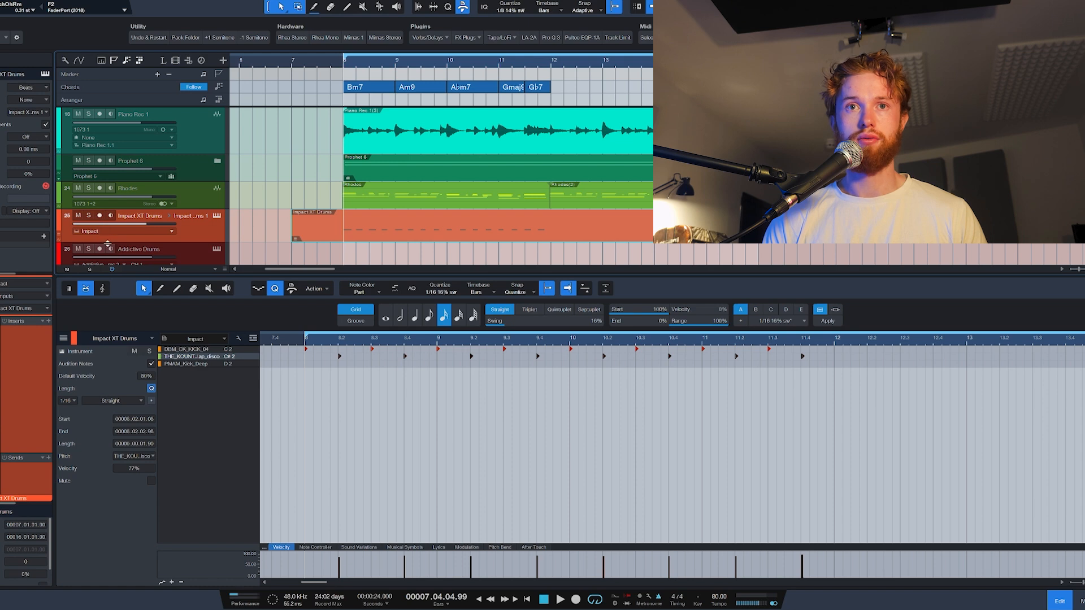
pyautogui.click(180, 254)
pyautogui.press('space')
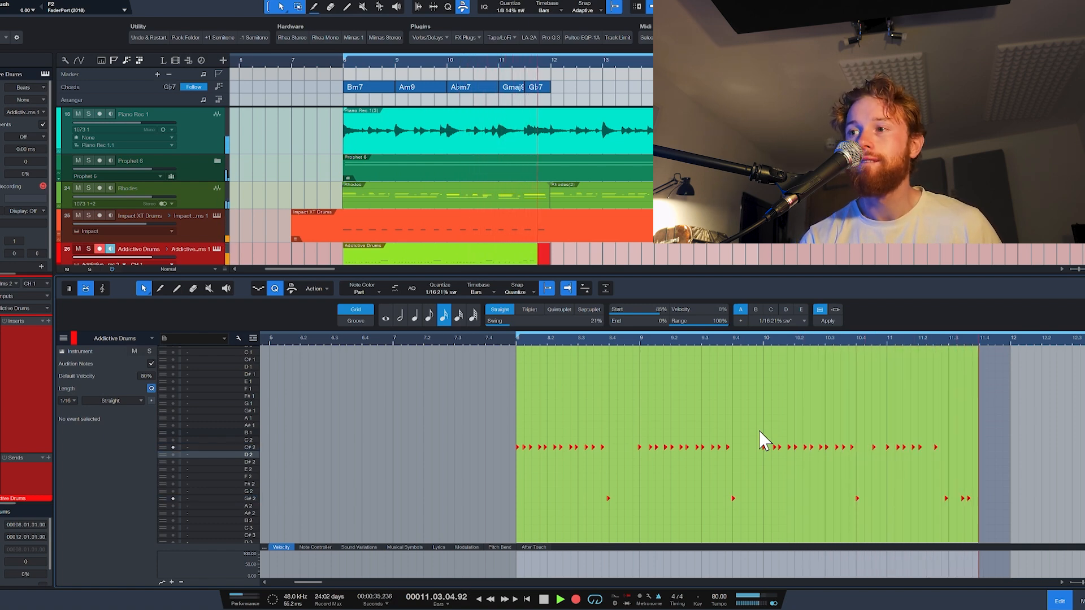
pyautogui.press('space')
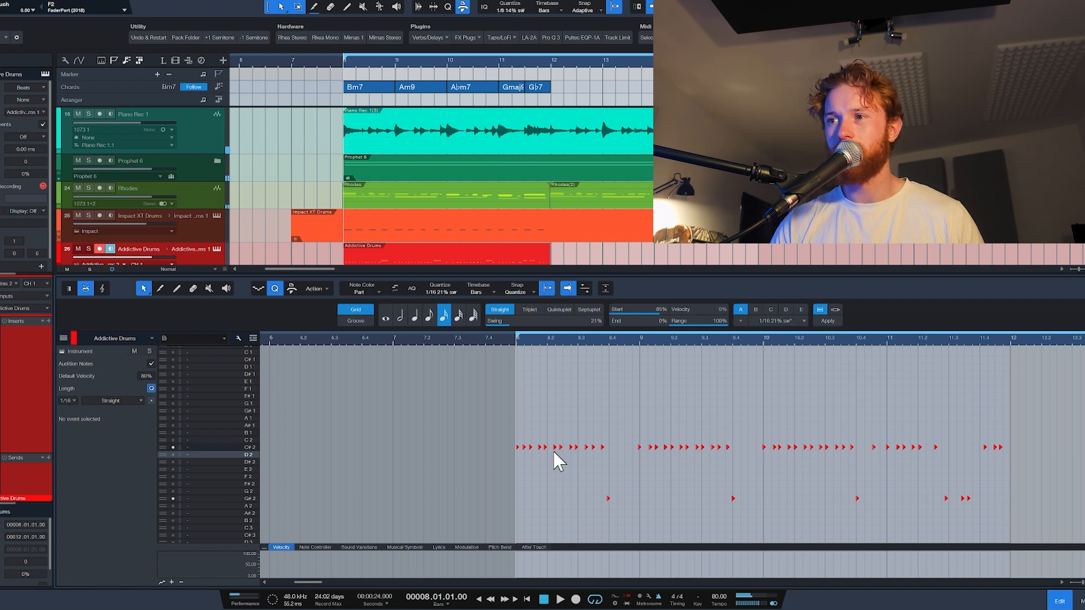
# Quantize all Addictive Drums notes to 1/16 with 66% swing and move hits at the end of bar 11 to other pitches as a fill
pyautogui.moveTo(1021, 511); pyautogui.dragTo(429, 381)
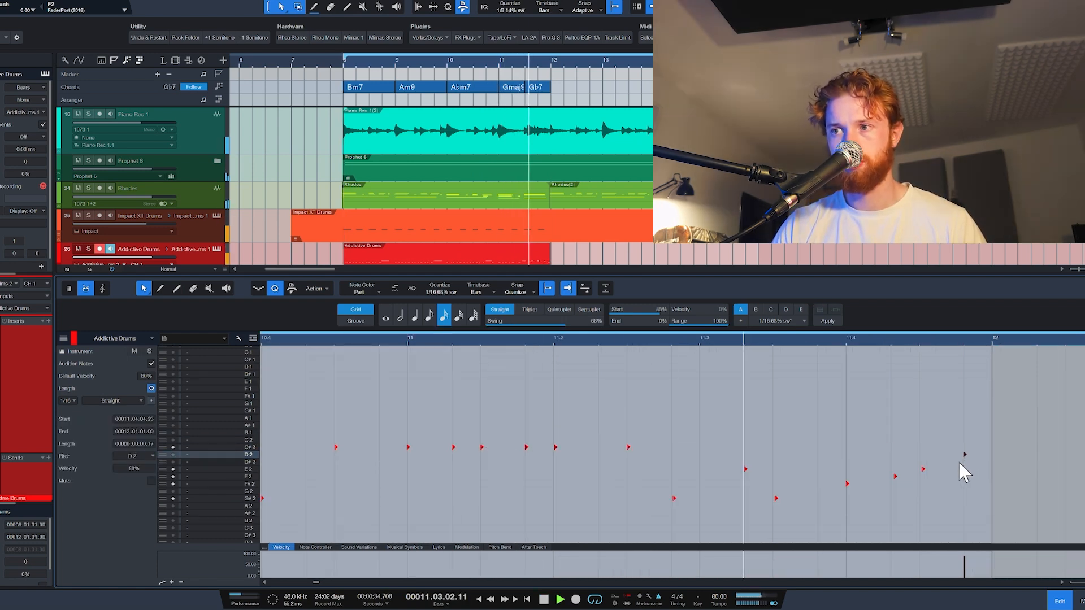
pyautogui.press('space')
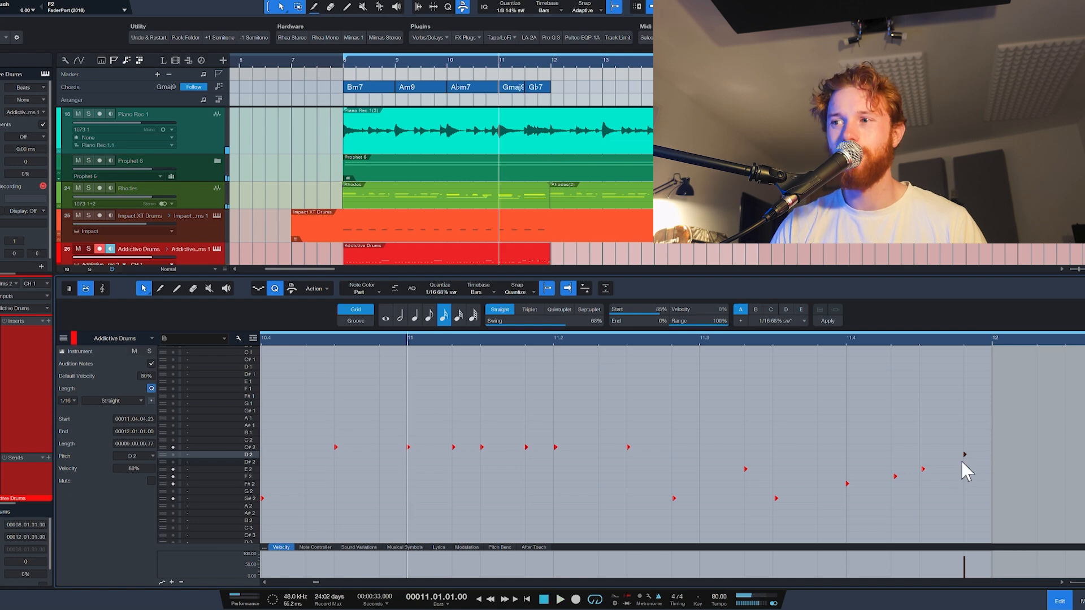
# Lower the velocity of the off-beat C#2 hits in the Addictive Drums clip to about 7% and audition the pattern
pyautogui.scroll(-3, 863, 465)
pyautogui.scroll(-4, 330, 476)
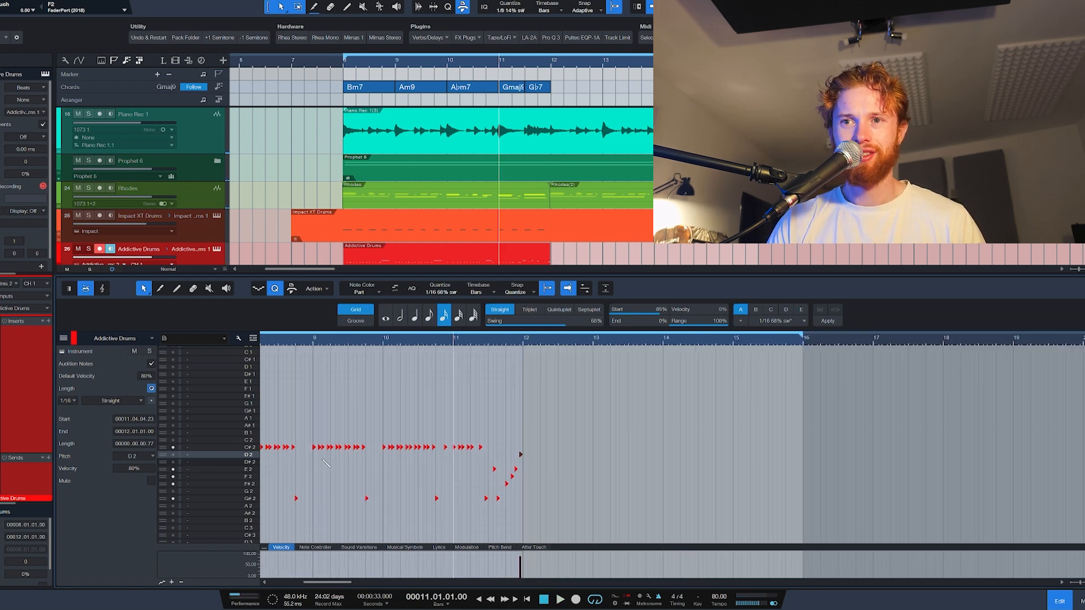
pyautogui.scroll(-4, 445, 465)
pyautogui.scroll(6, 398, 468)
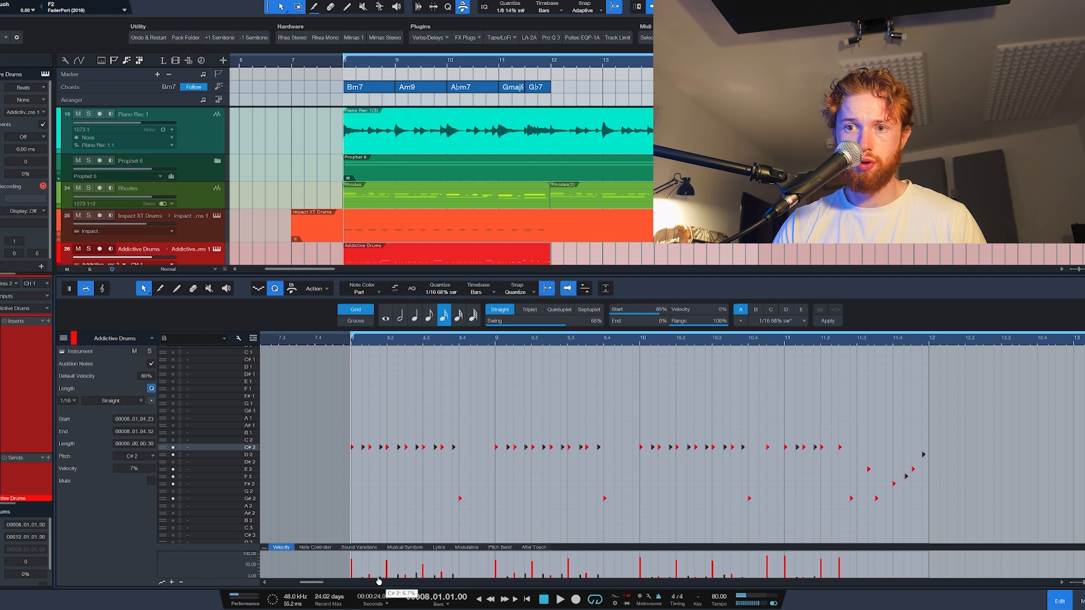
pyautogui.press('space')
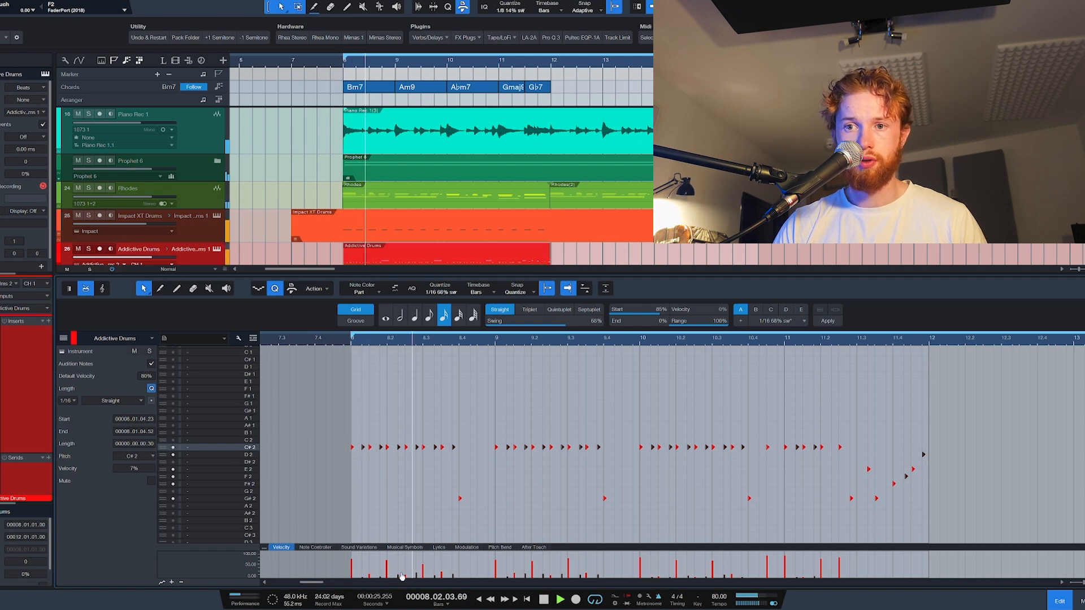
pyautogui.press('space')
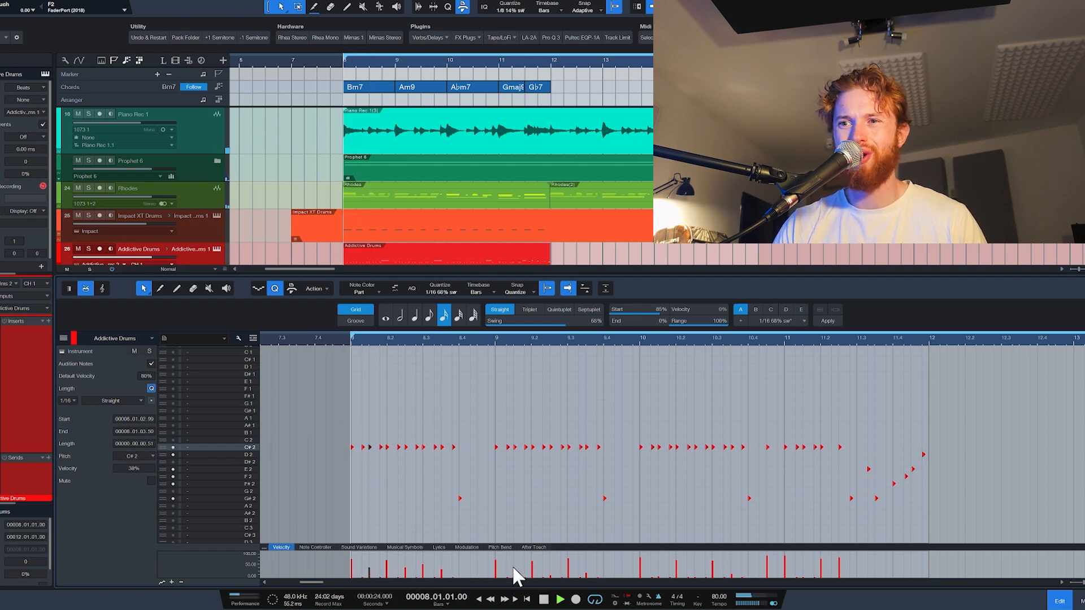
pyautogui.press('space')
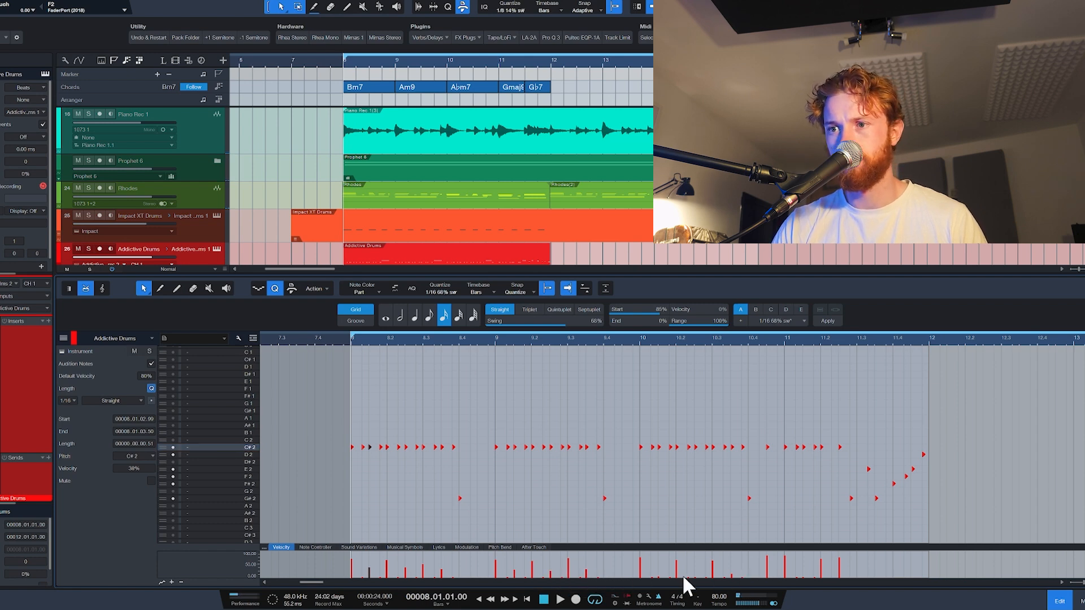
pyautogui.press('space')
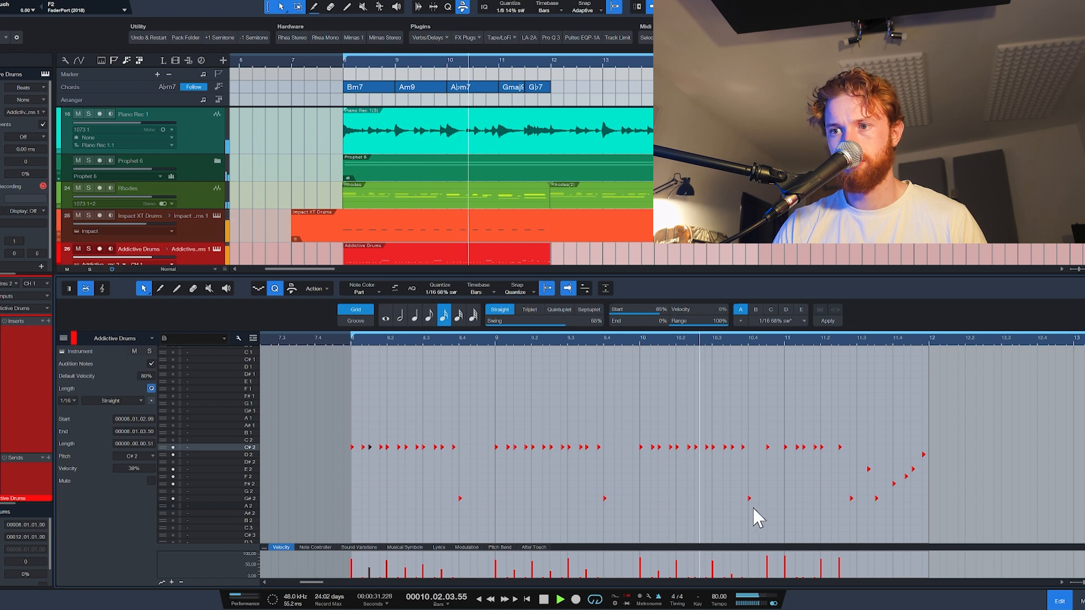
pyautogui.press('space')
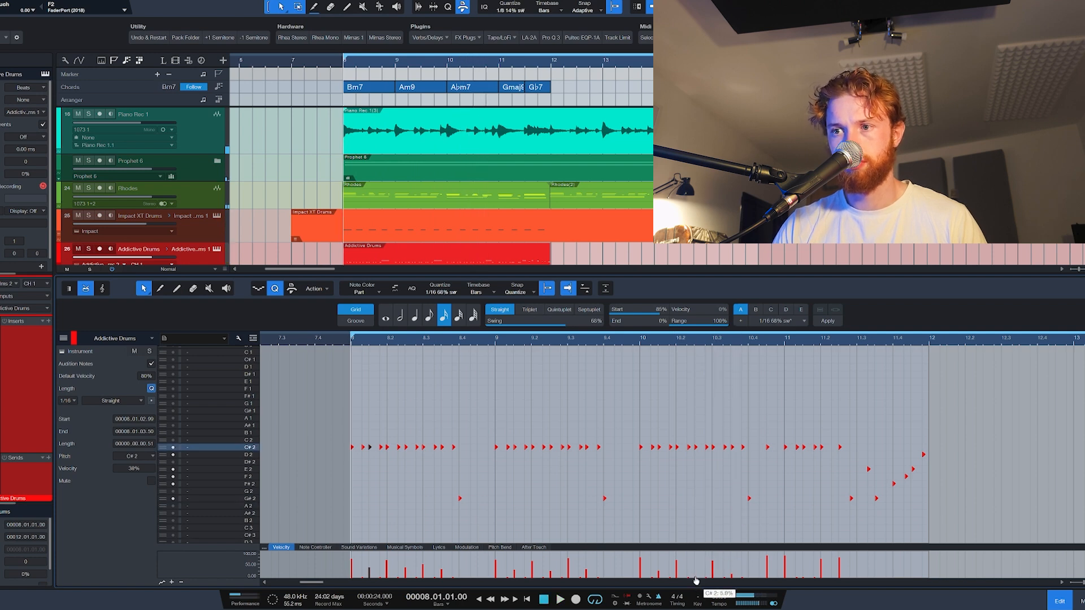
# Vary bar 8 of the Addictive Drums pattern by moving C#2 hits to C2, D2, D#2 and E2, and extend the clip to bar 16
pyautogui.scroll(5, 403, 462)
pyautogui.scroll(2, 362, 461)
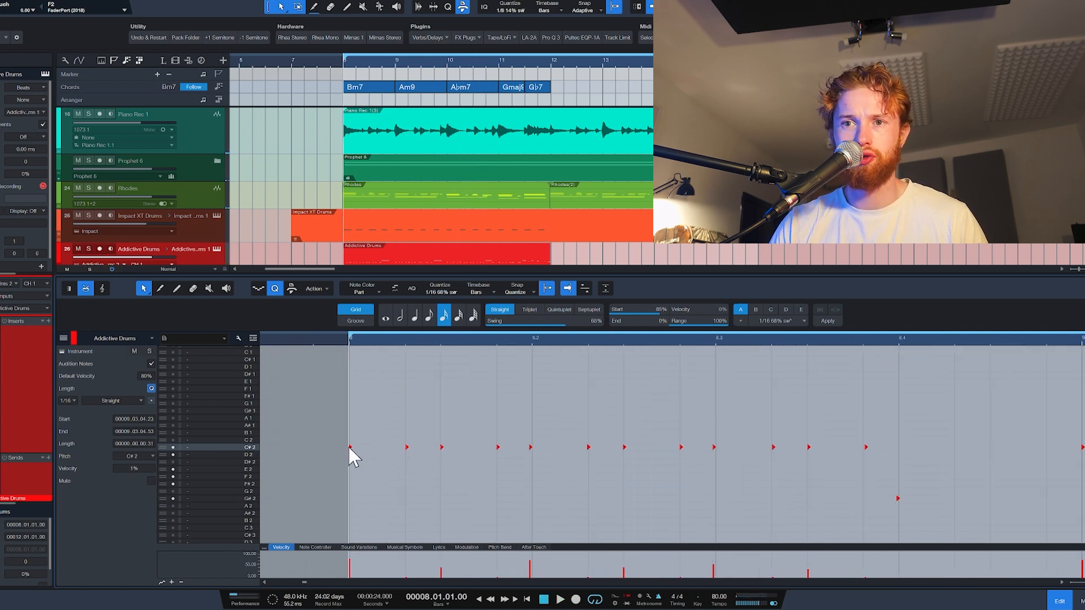
pyautogui.moveTo(350, 450); pyautogui.dragTo(351, 470)
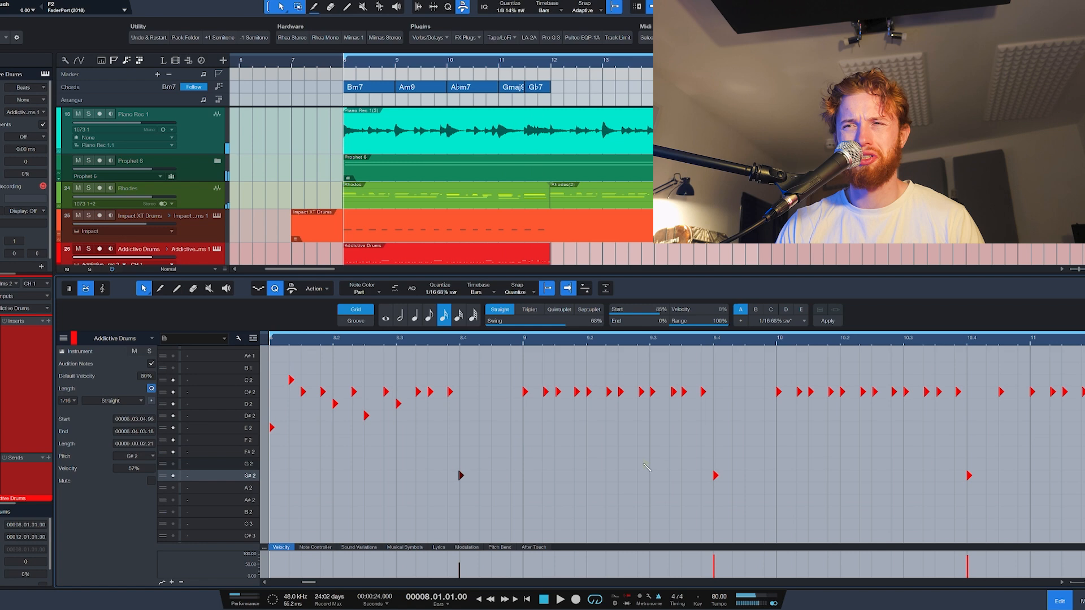
pyautogui.scroll(-3, 647, 468)
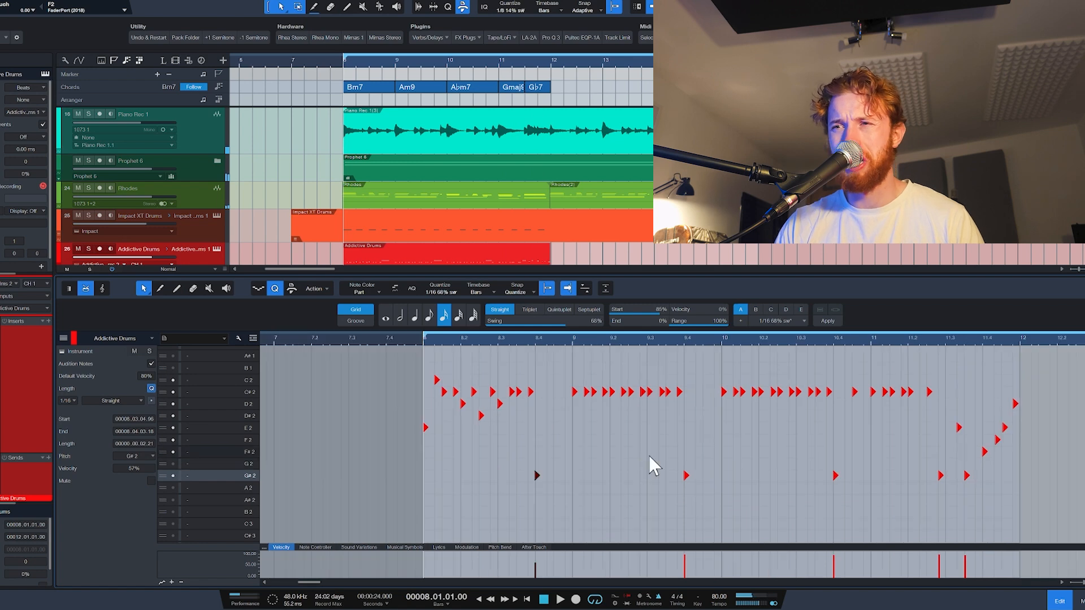
pyautogui.scroll(3, 650, 432)
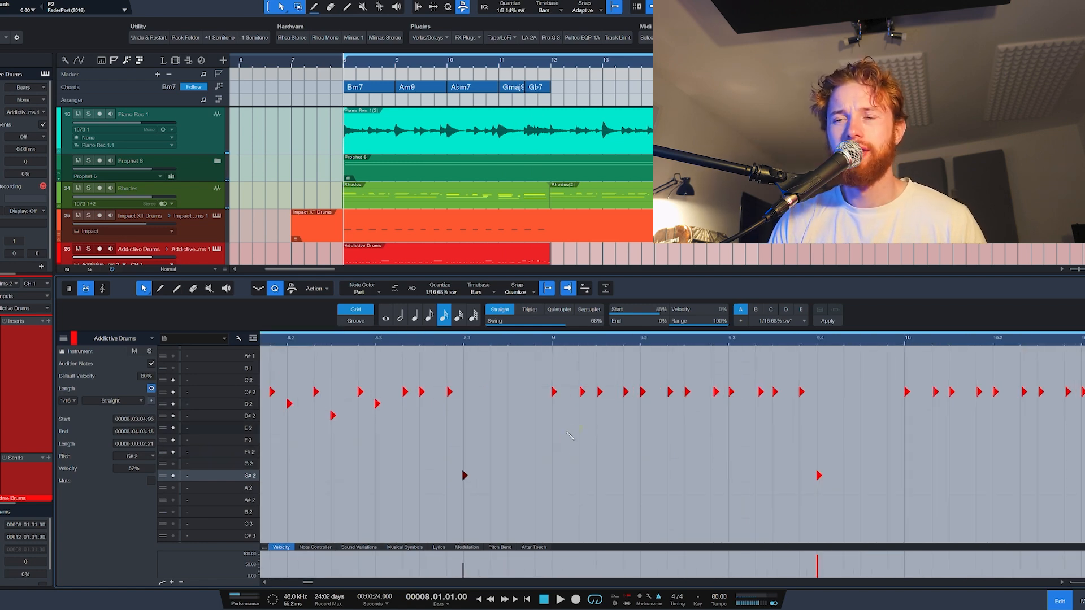
pyautogui.scroll(-3, 564, 419)
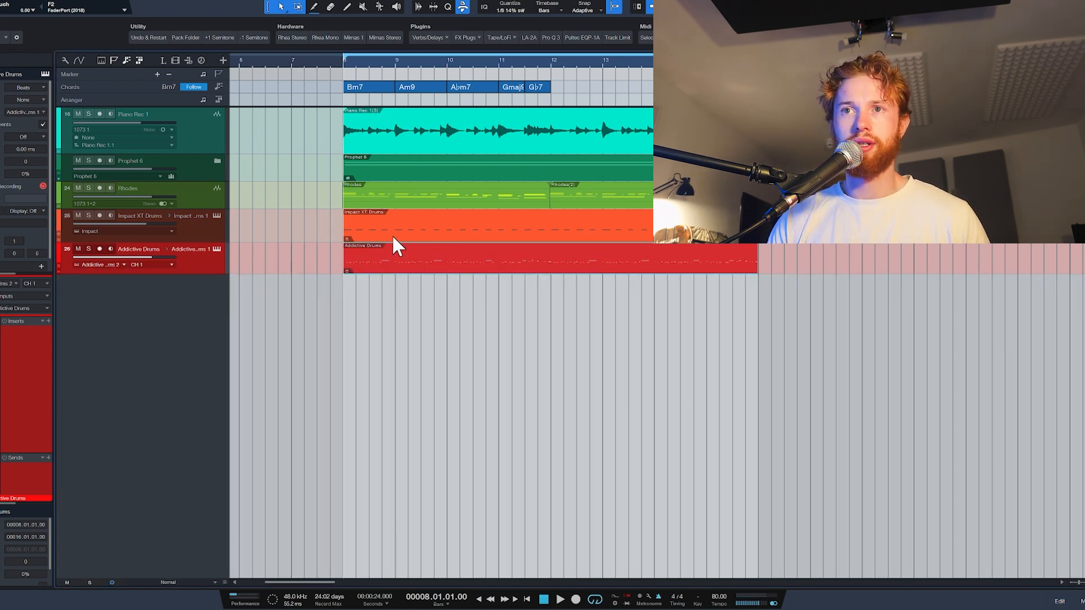
# Raise the velocity of the G#3 and A3 hits in bar 11 of the Addictive Drums clip by 10 and play the result
pyautogui.doubleClick(393, 237)
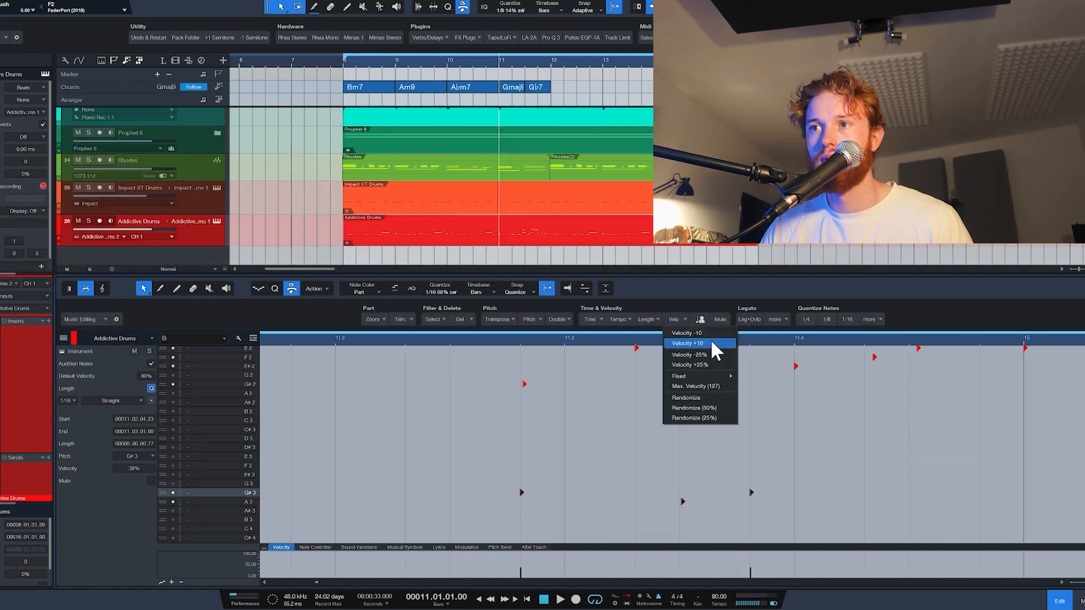
pyautogui.click(715, 351)
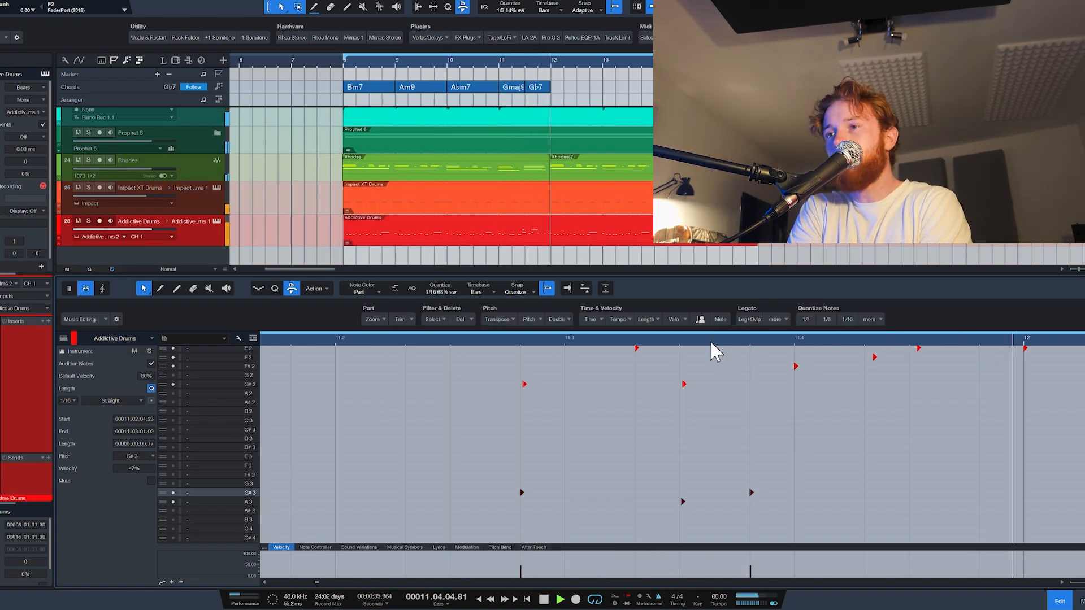
pyautogui.press('space')
# Copy all DBM_CK_KICK_04 notes of the Impact XT Drums clip onto the PMAM_Kick_Deep row to layer the kick
pyautogui.scroll(-3, 683, 503)
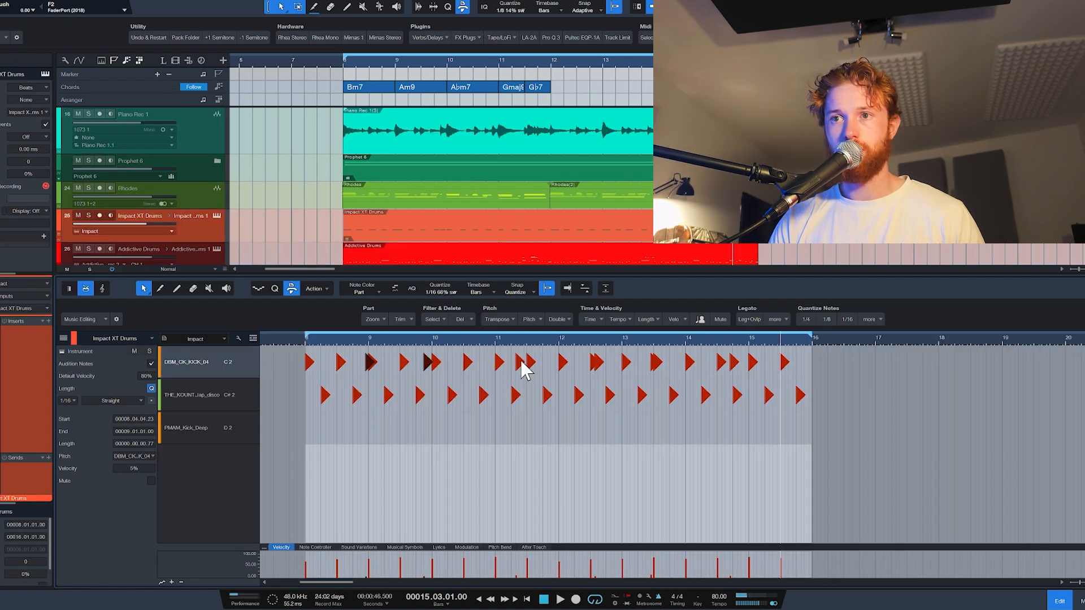
pyautogui.click(520, 364)
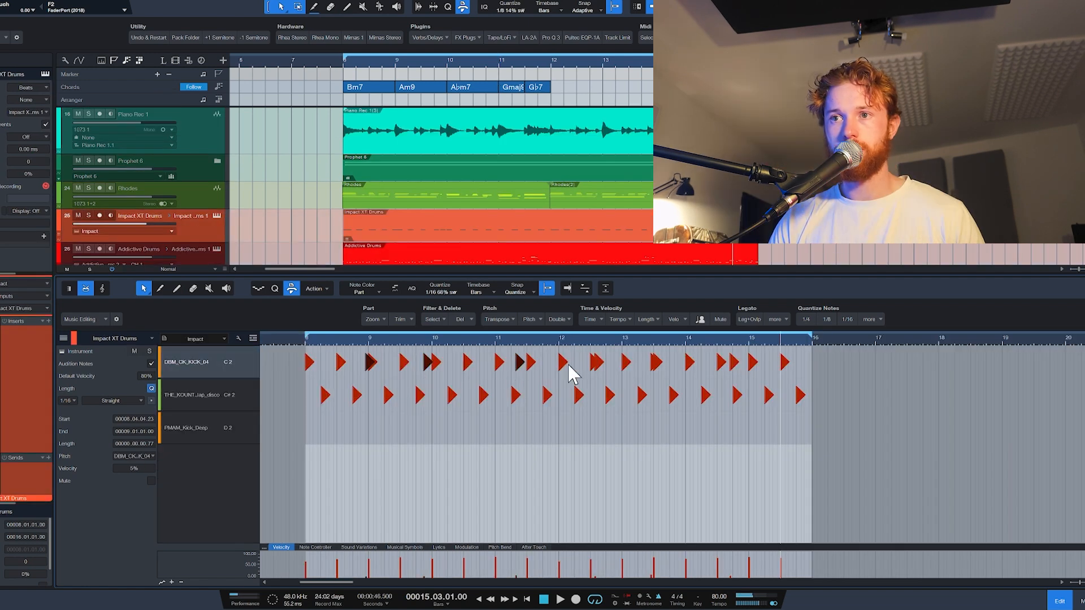
pyautogui.scroll(2, 577, 373)
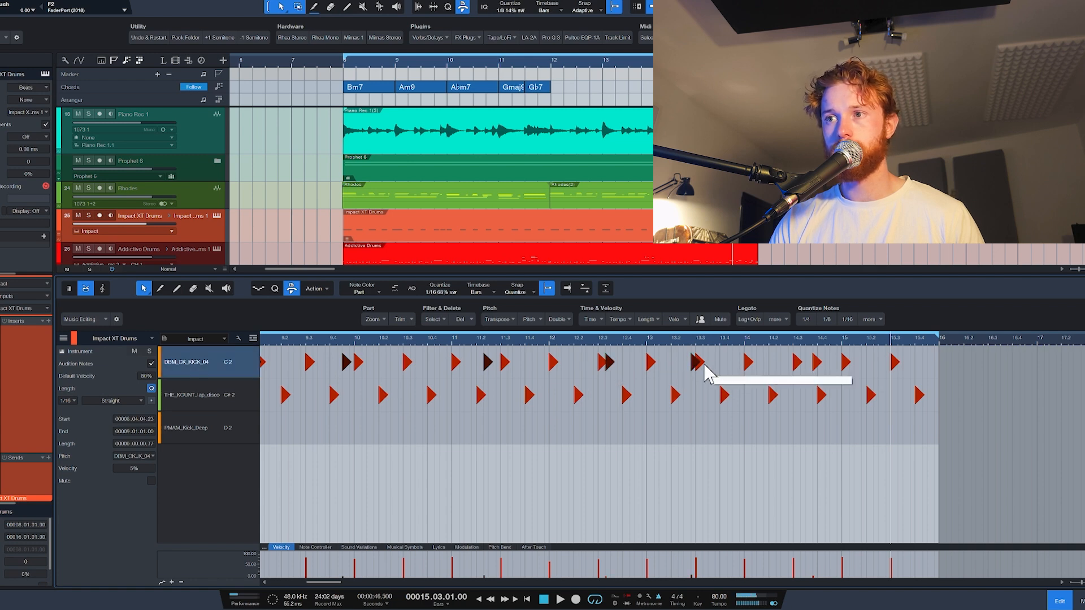
pyautogui.scroll(-3, 700, 373)
pyautogui.moveTo(515, 357); pyautogui.dragTo(870, 374)
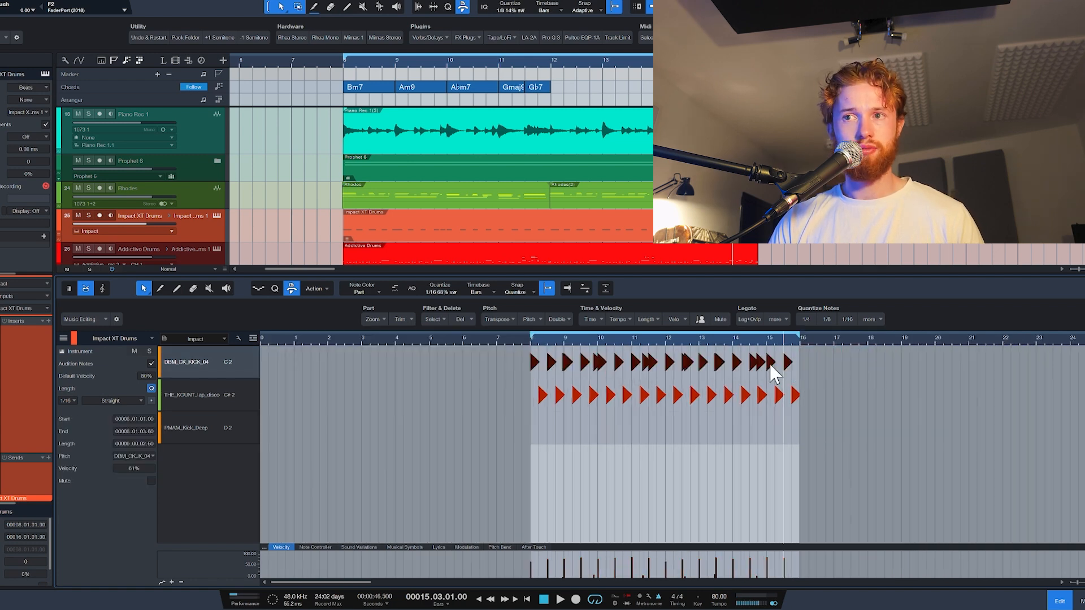
pyautogui.moveTo(534, 368); pyautogui.dragTo(531, 424)
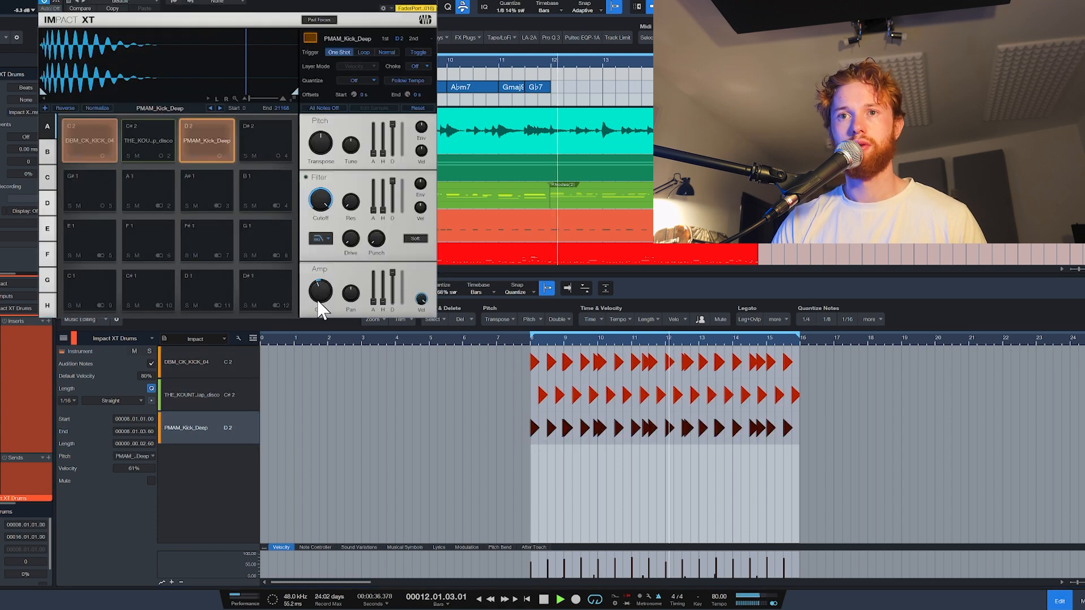
# Set the PMAM_Kick_Deep pad's gain to -4.3 dB in Impact XT and audition the loop
pyautogui.moveTo(318, 295); pyautogui.dragTo(317, 298)
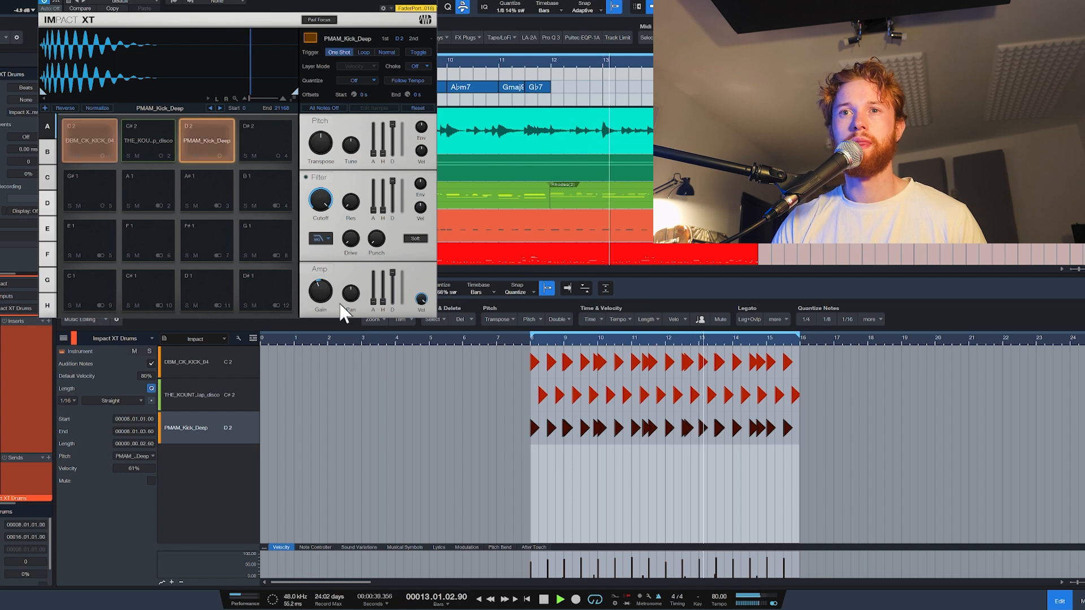
pyautogui.moveTo(330, 294); pyautogui.dragTo(330, 293)
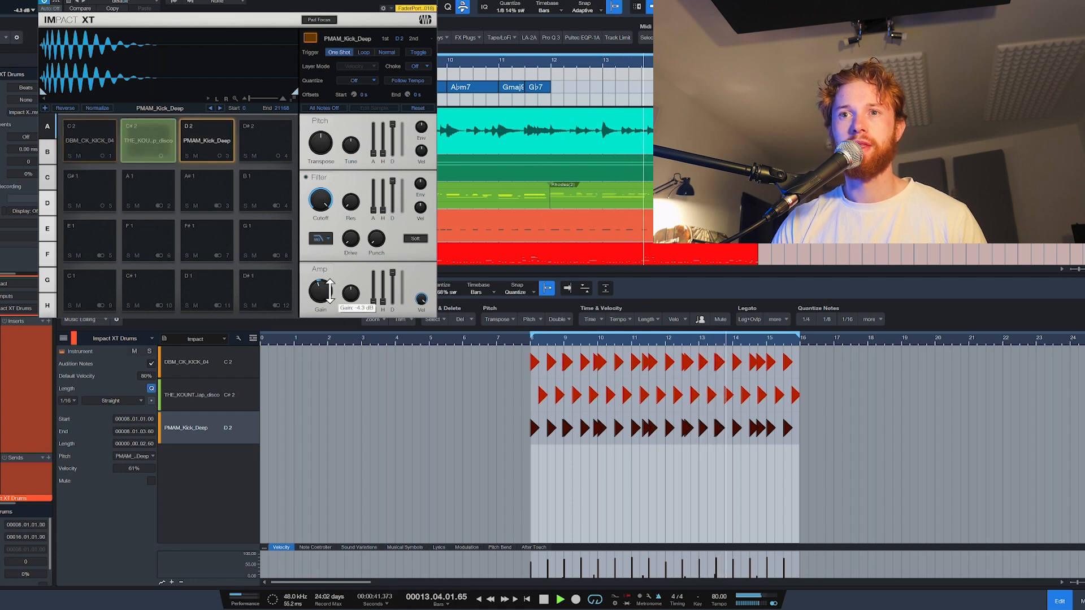
pyautogui.click(431, 1)
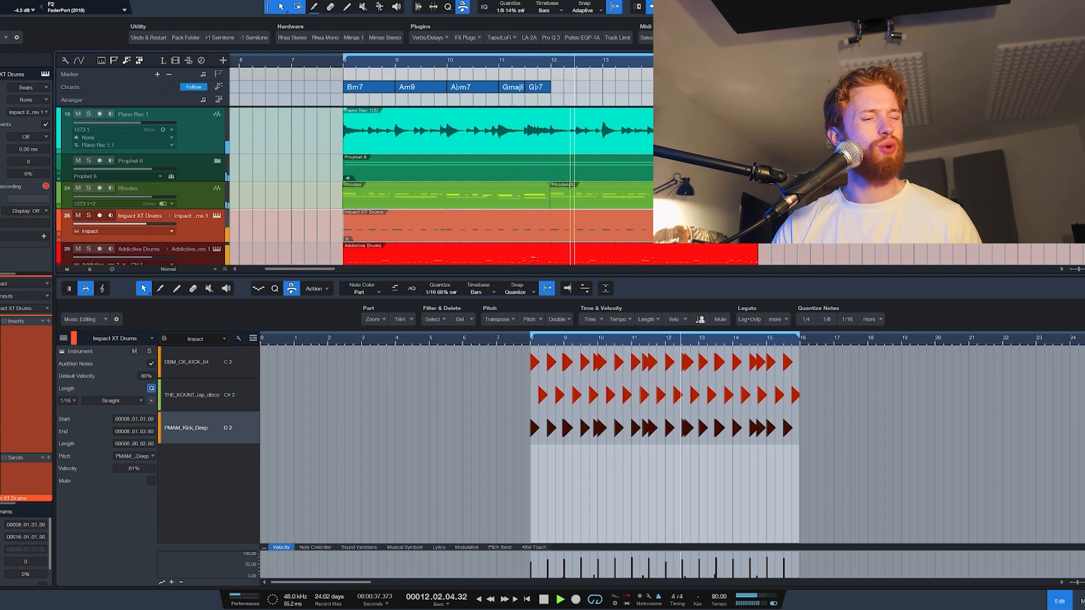
pyautogui.press('space')
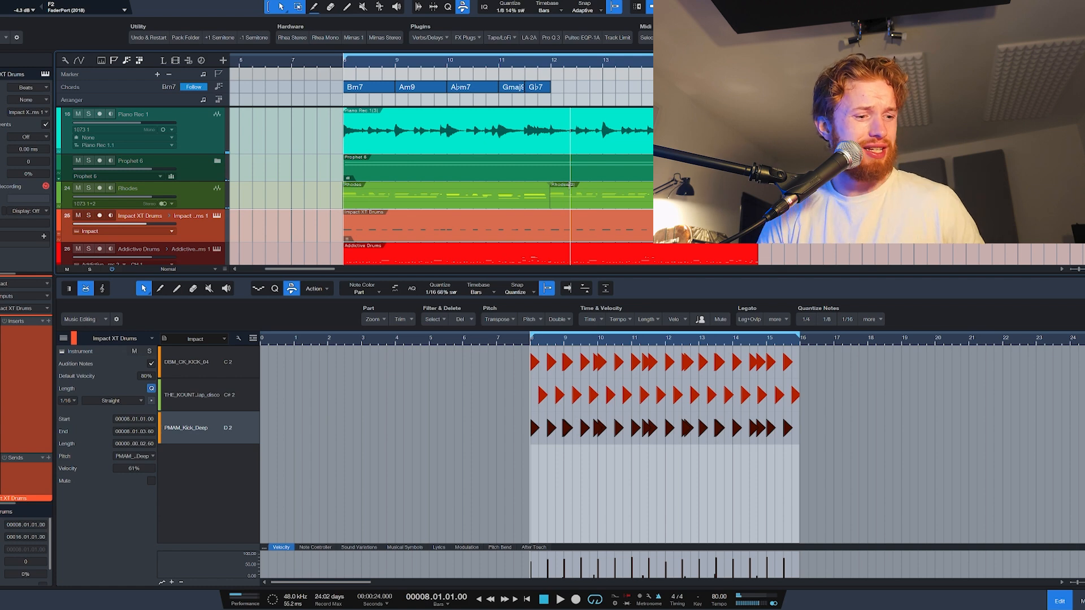
# Add a Kontakt 7 instrument track, insert TH-U-64 on it and look through the Bass world presets
pyautogui.press('F3')
pyautogui.press('F3')
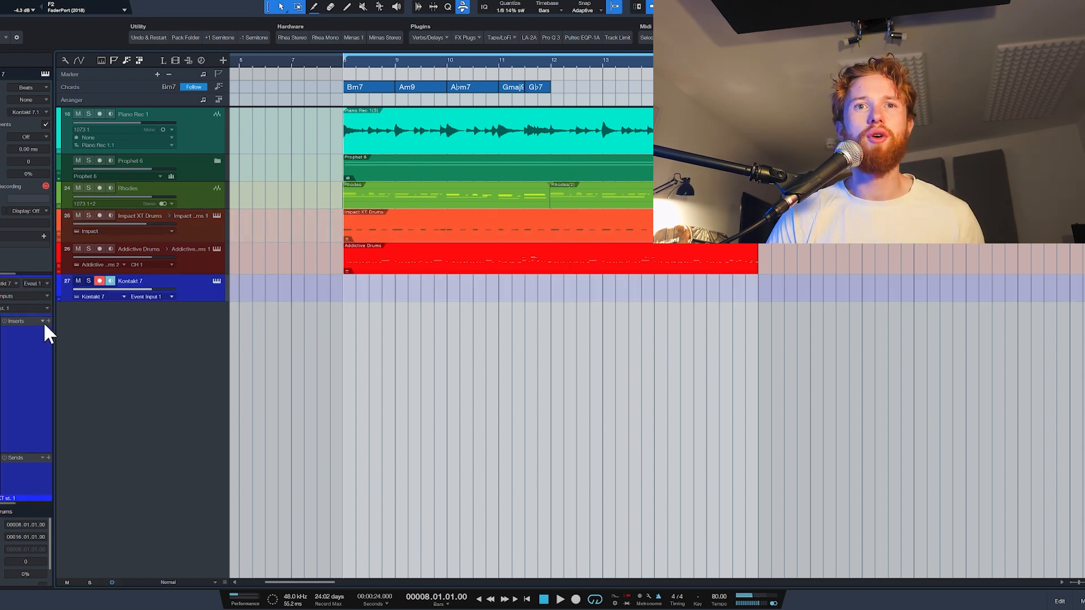
pyautogui.click(48, 321)
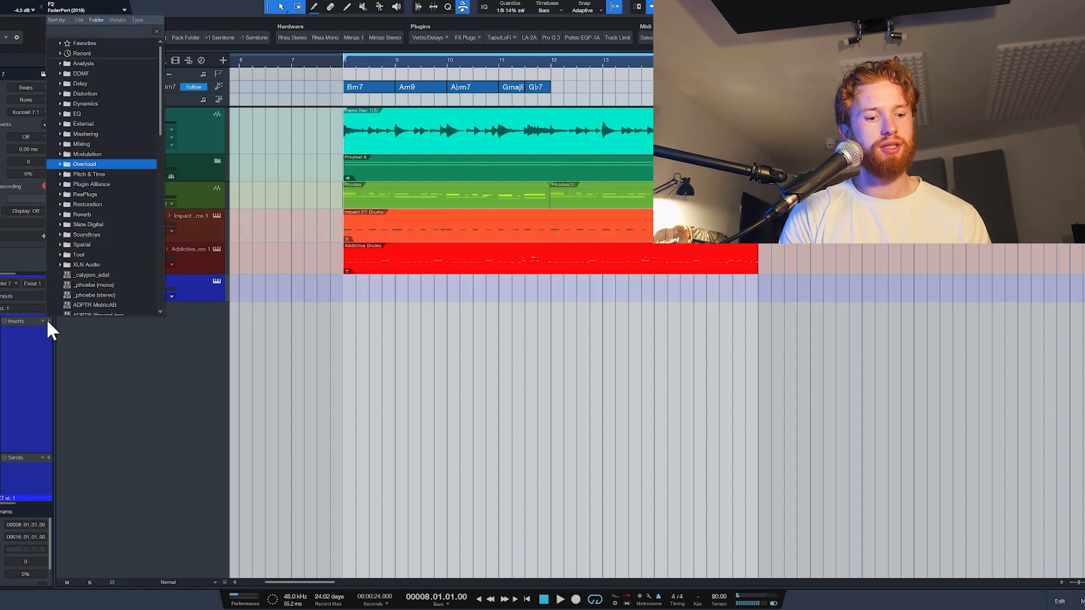
pyautogui.click(48, 321)
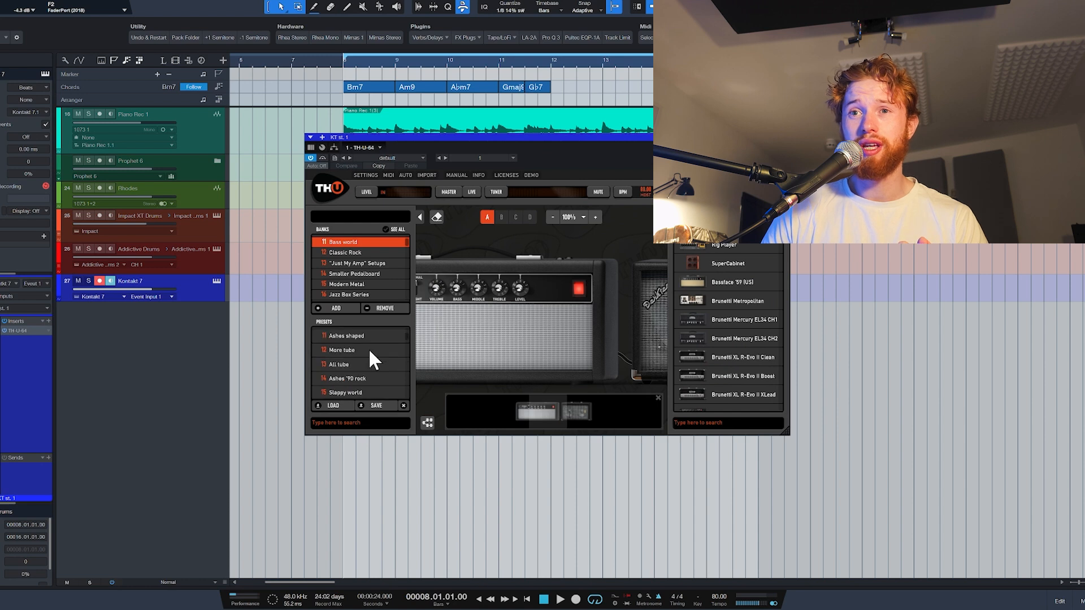
pyautogui.scroll(-5, 369, 348)
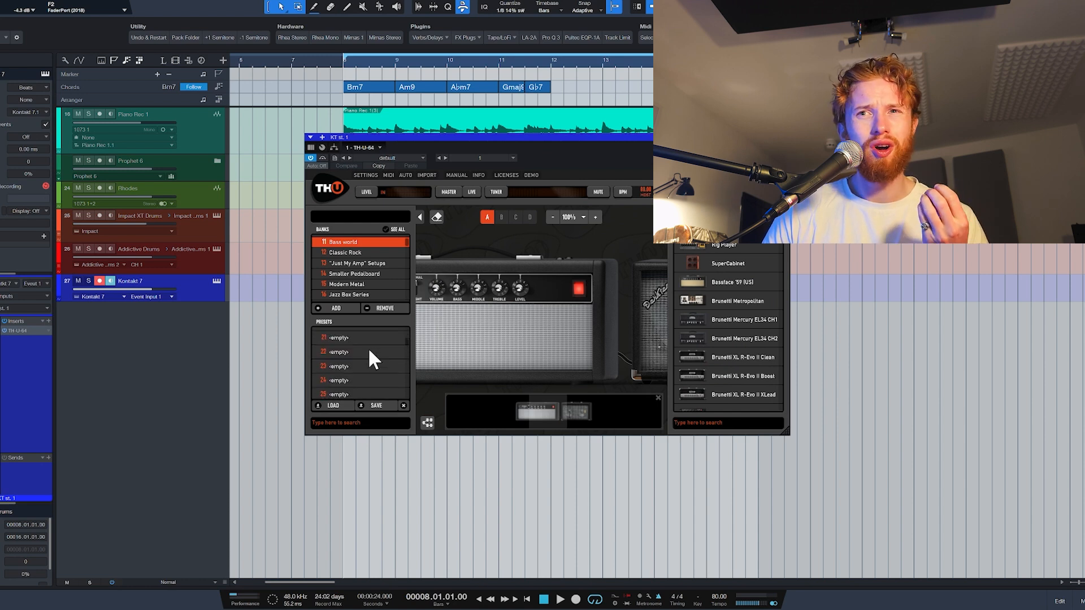
pyautogui.scroll(2, 368, 350)
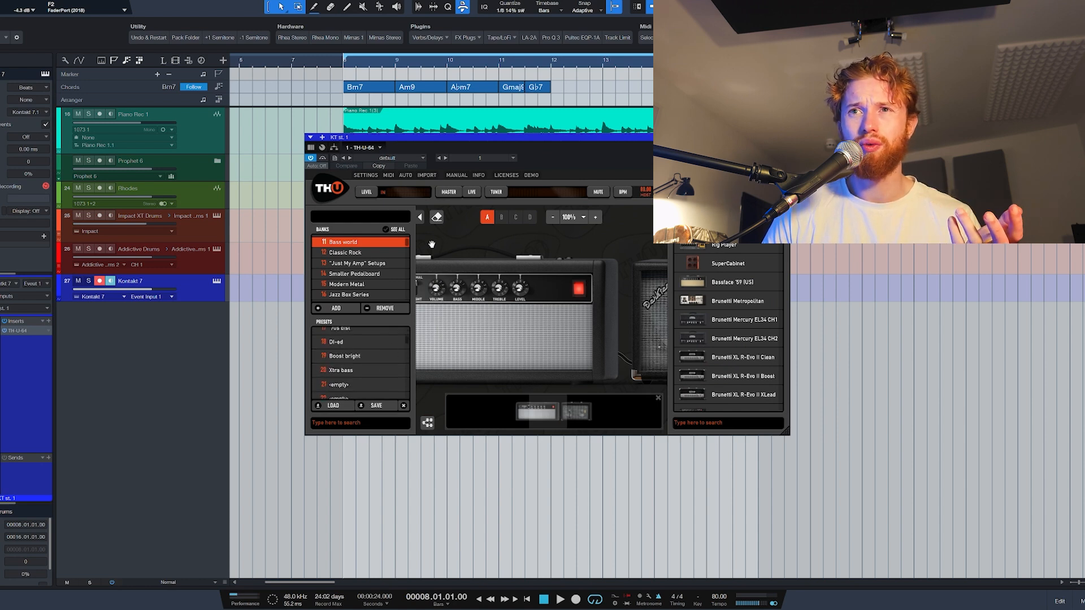
pyautogui.click(408, 159)
pyautogui.click(408, 168)
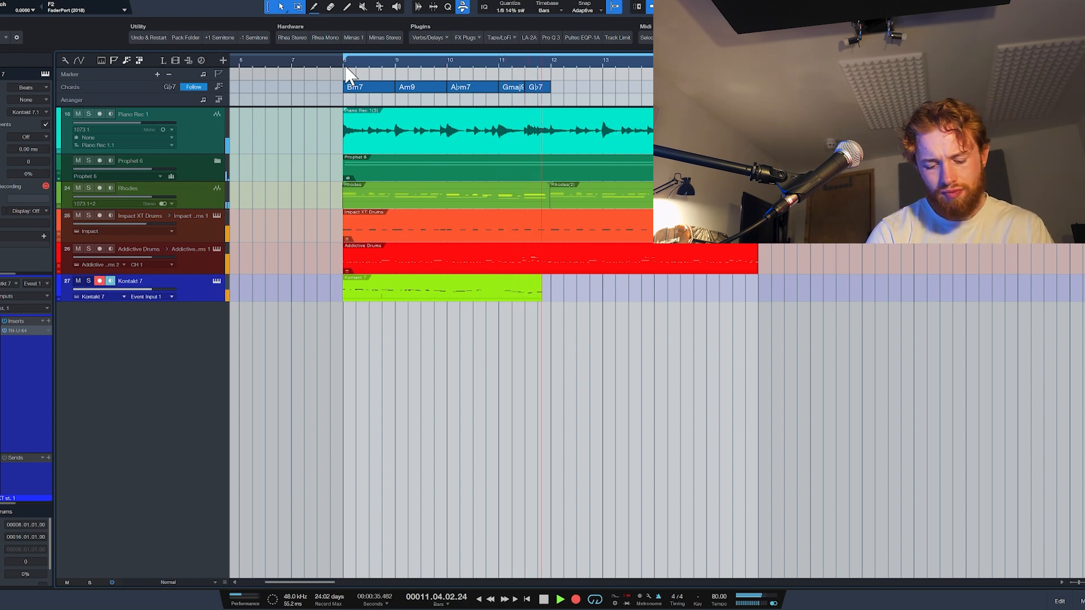
# Record the Kontakt 7 part over bars 8 to 12 and continue recording from bar 12
pyautogui.press('space')
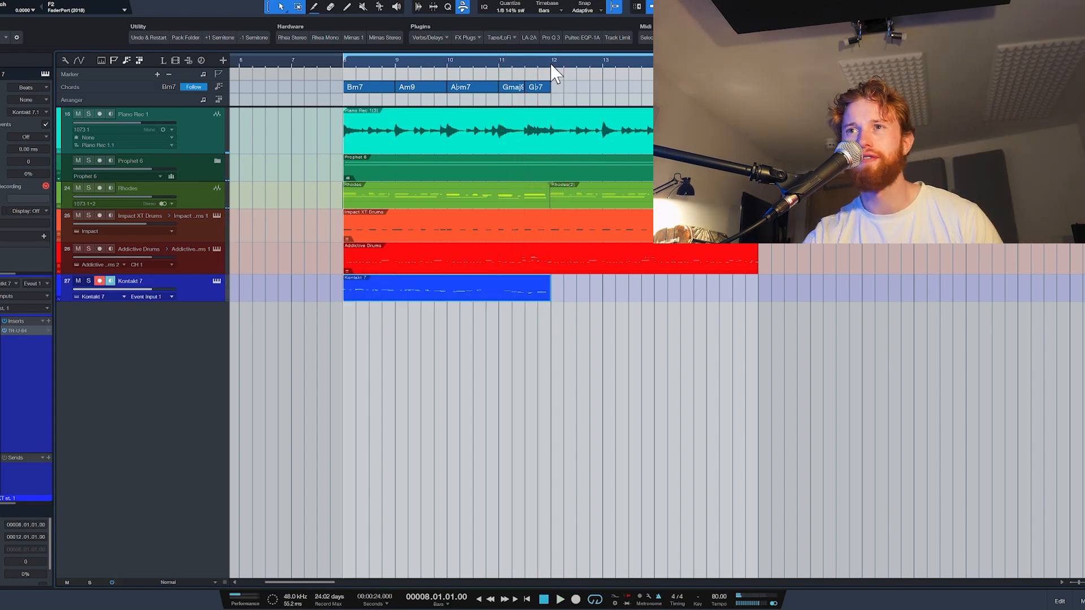
pyautogui.click(552, 64)
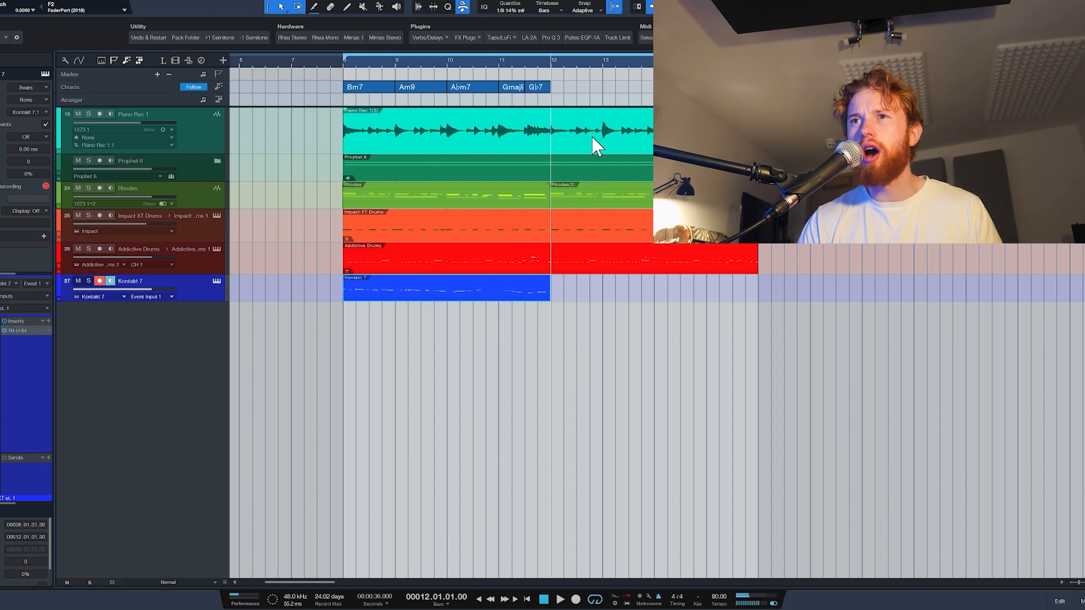
pyautogui.press('KP_Multiply')
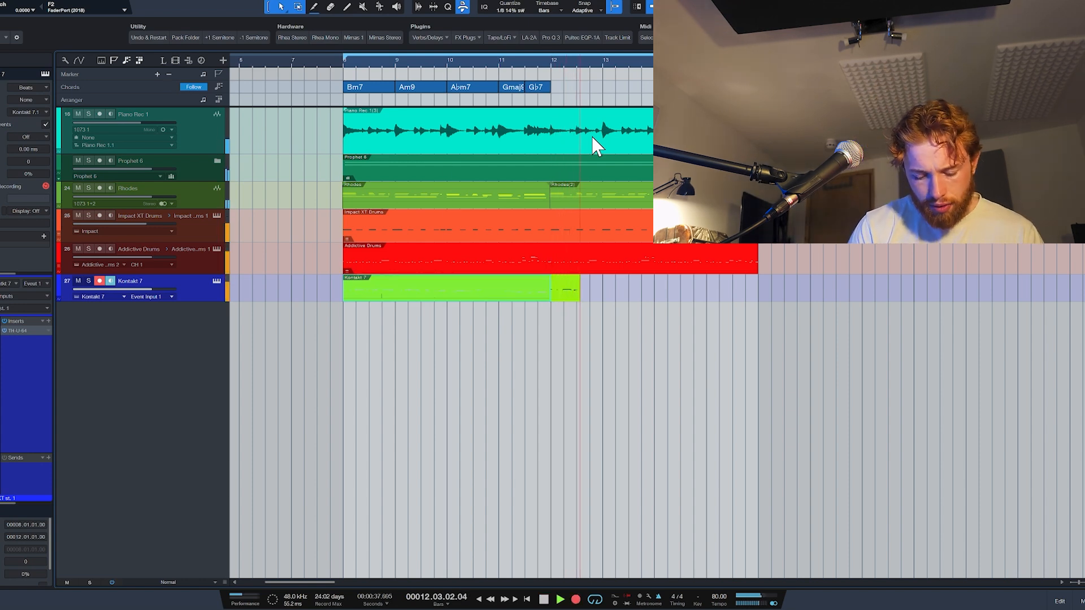